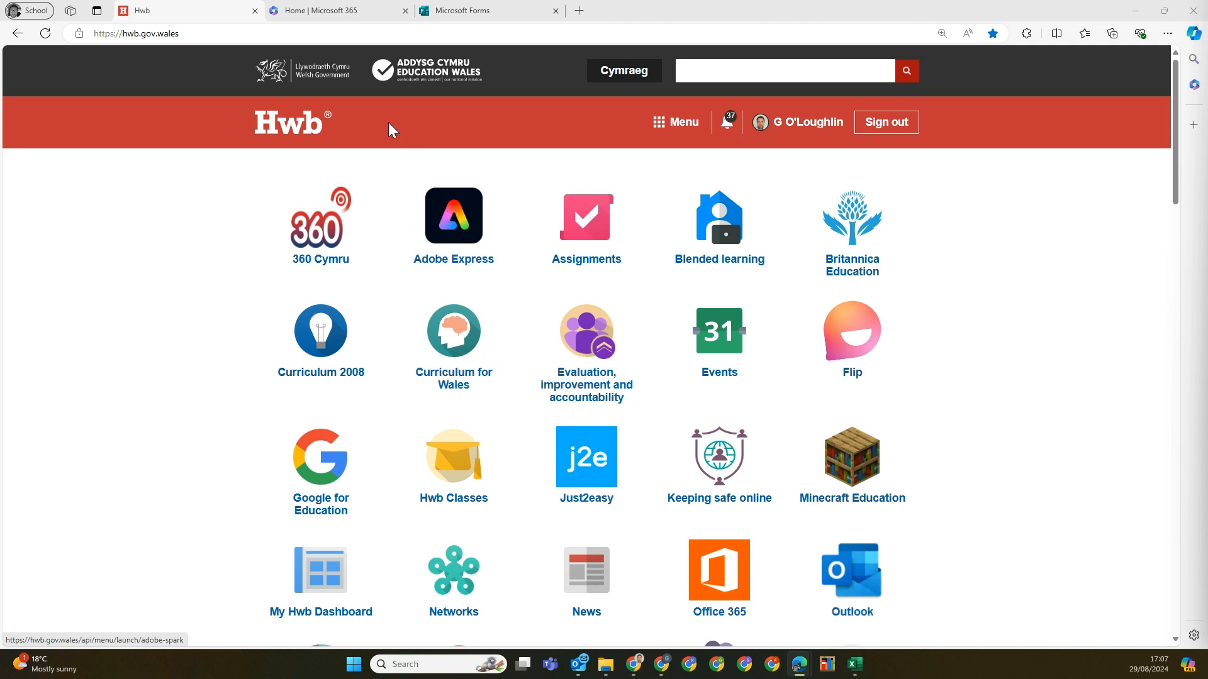
# - Open Office 365 from the Hwb portal, go to Microsoft Forms and create a new blank form
pyautogui.click(705, 566)
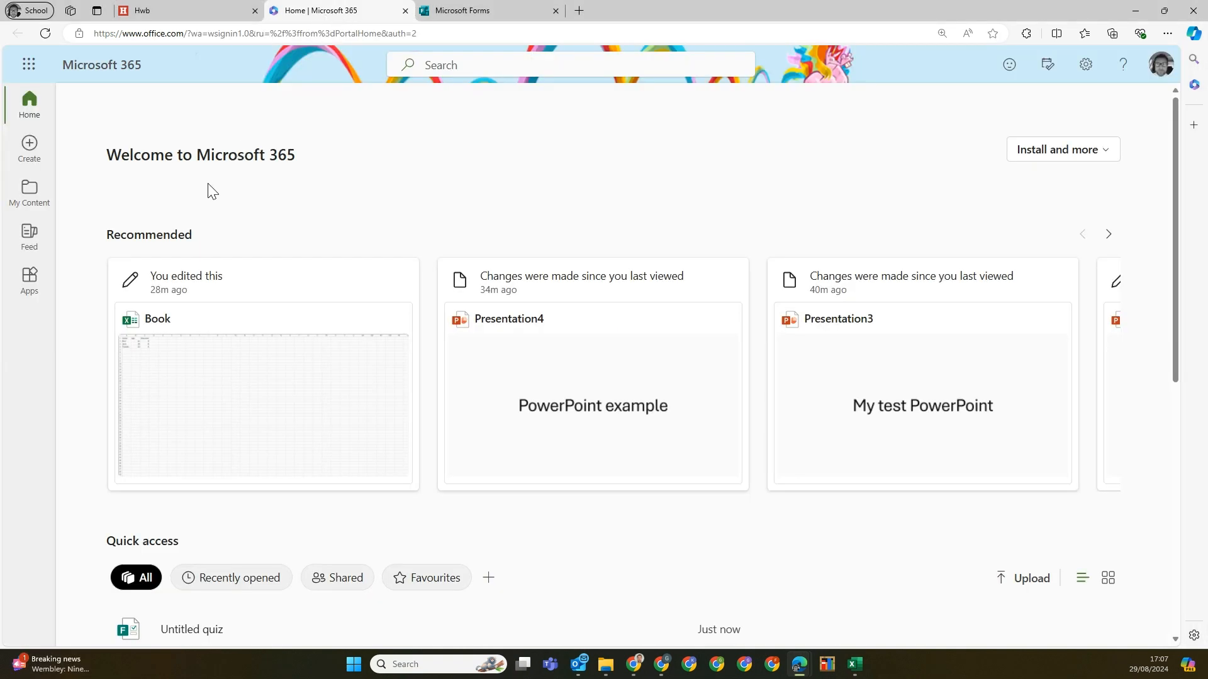
pyautogui.click(29, 66)
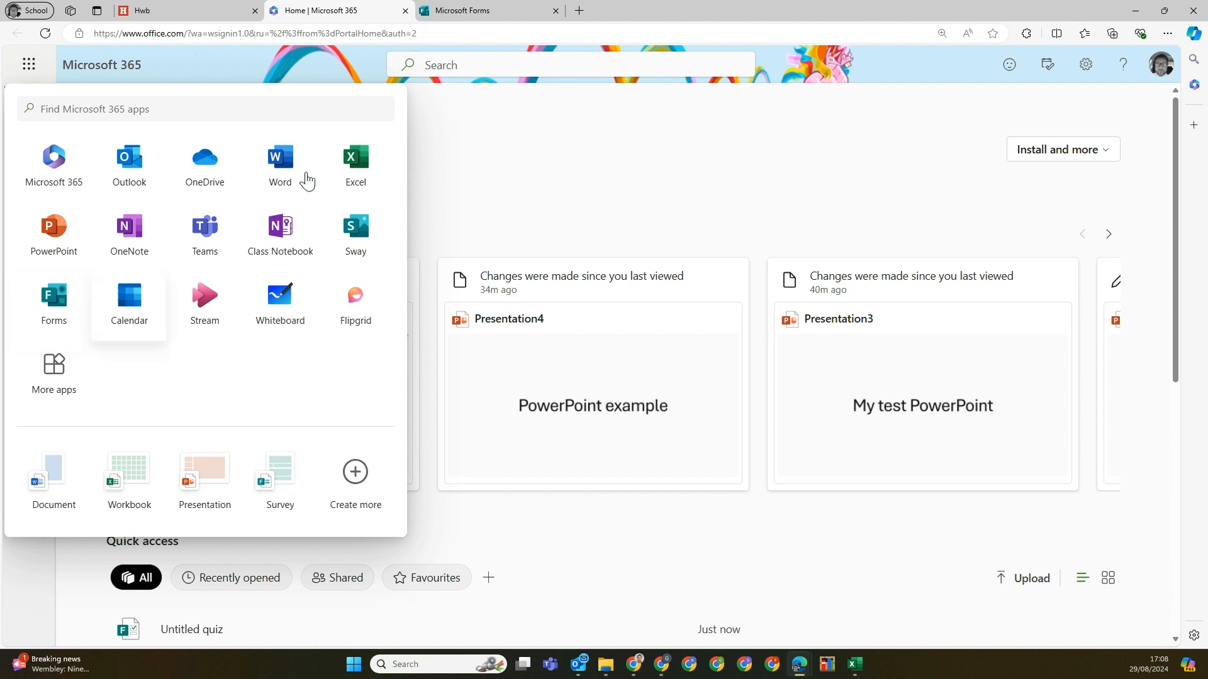
pyautogui.click(493, 12)
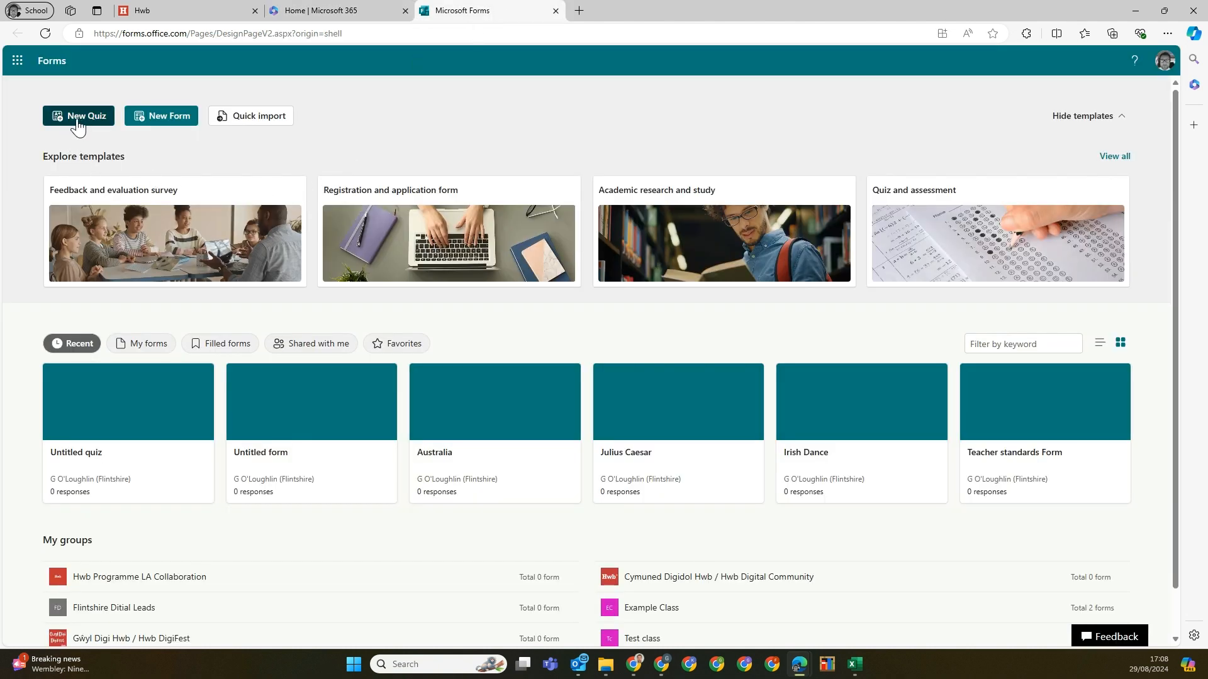
pyautogui.click(163, 120)
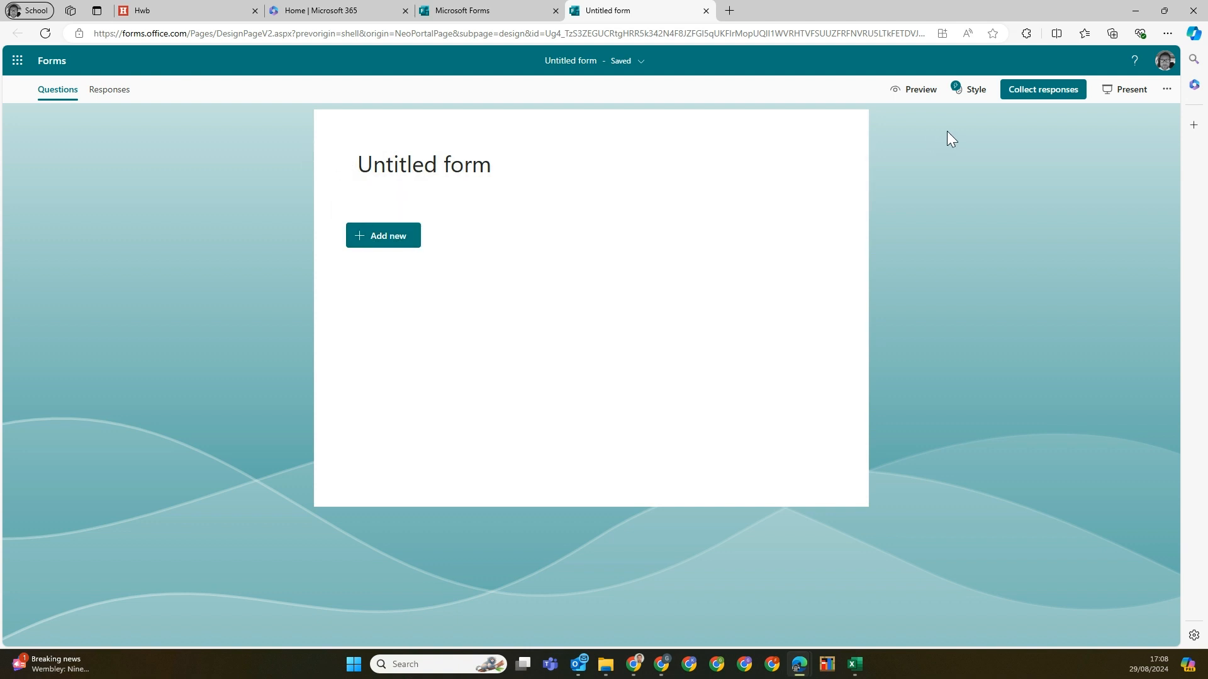
# - Browse the style themes available for the untitled form without applying one
pyautogui.click(969, 93)
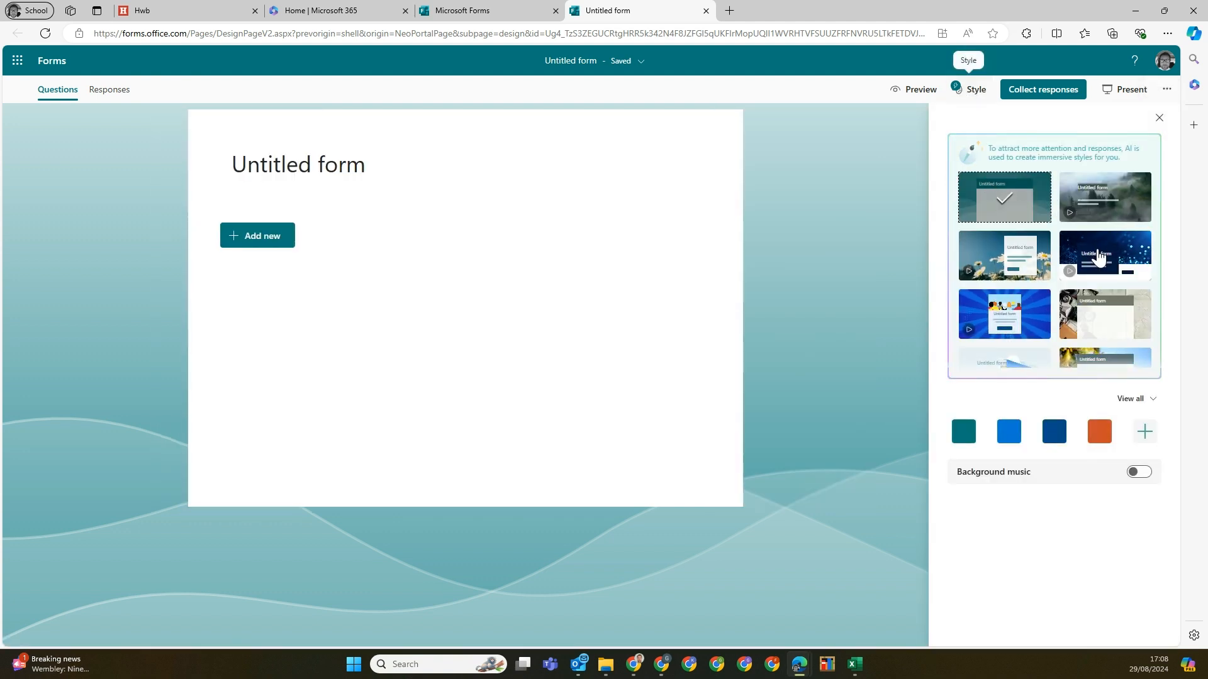
pyautogui.scroll(-1, 1078, 208)
pyautogui.scroll(-2, 1099, 256)
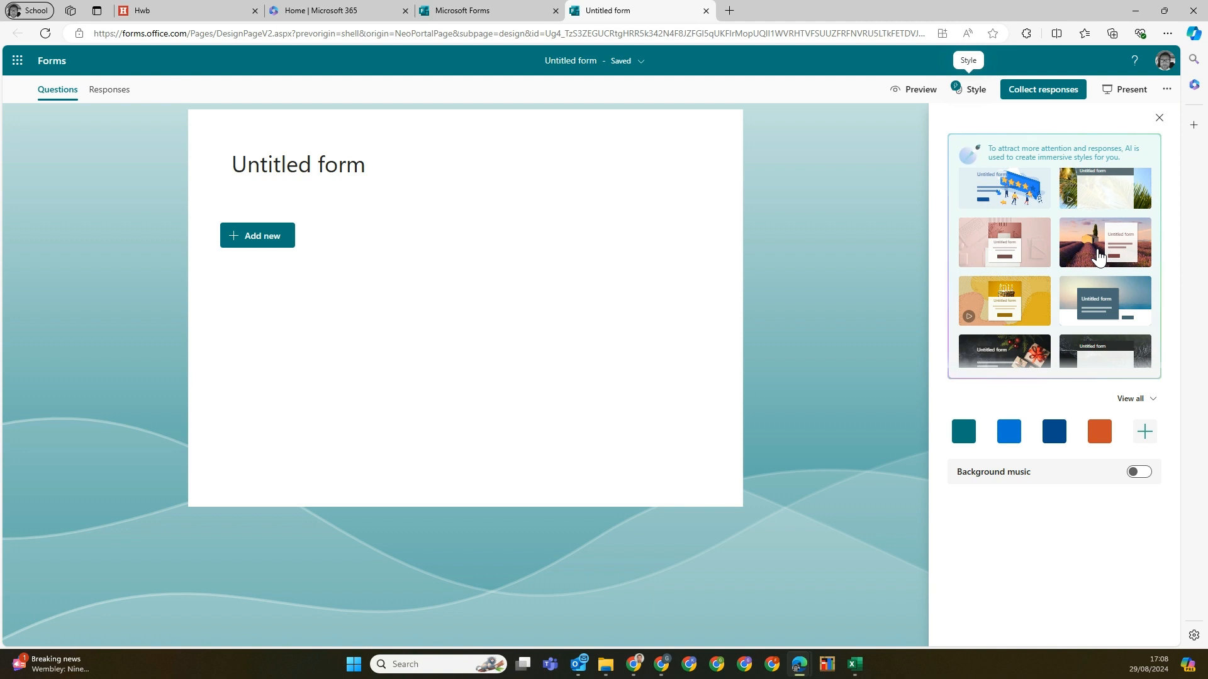
pyautogui.scroll(3, 1099, 257)
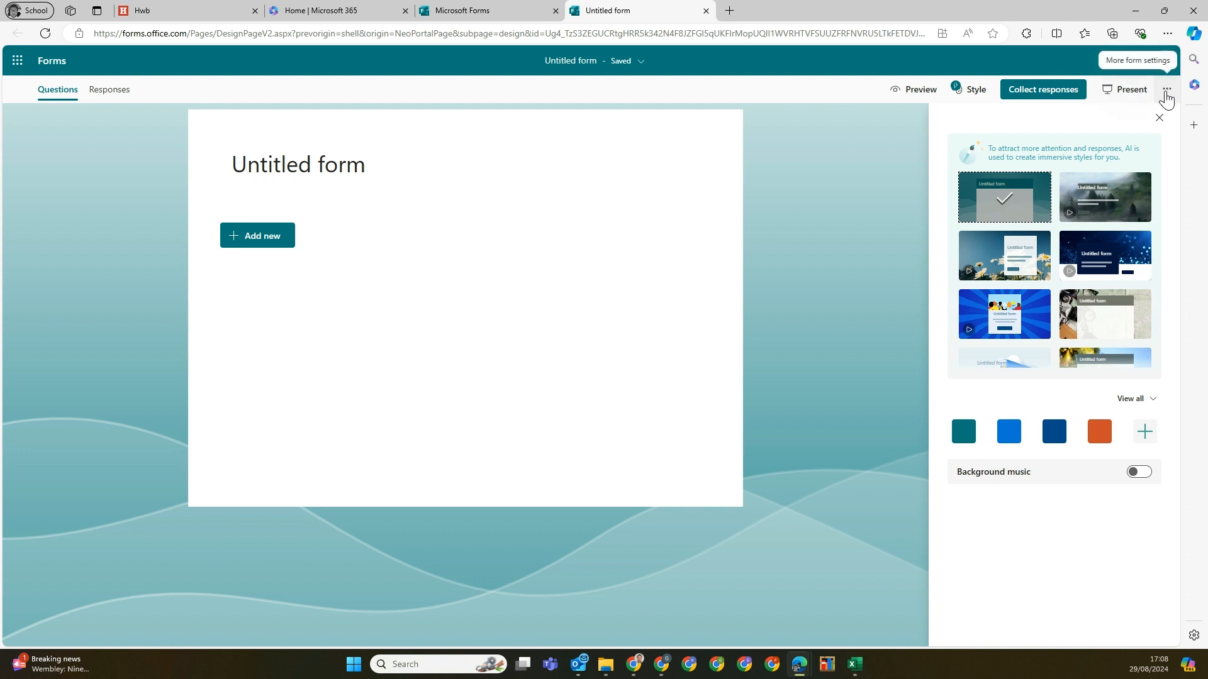
pyautogui.click(1159, 119)
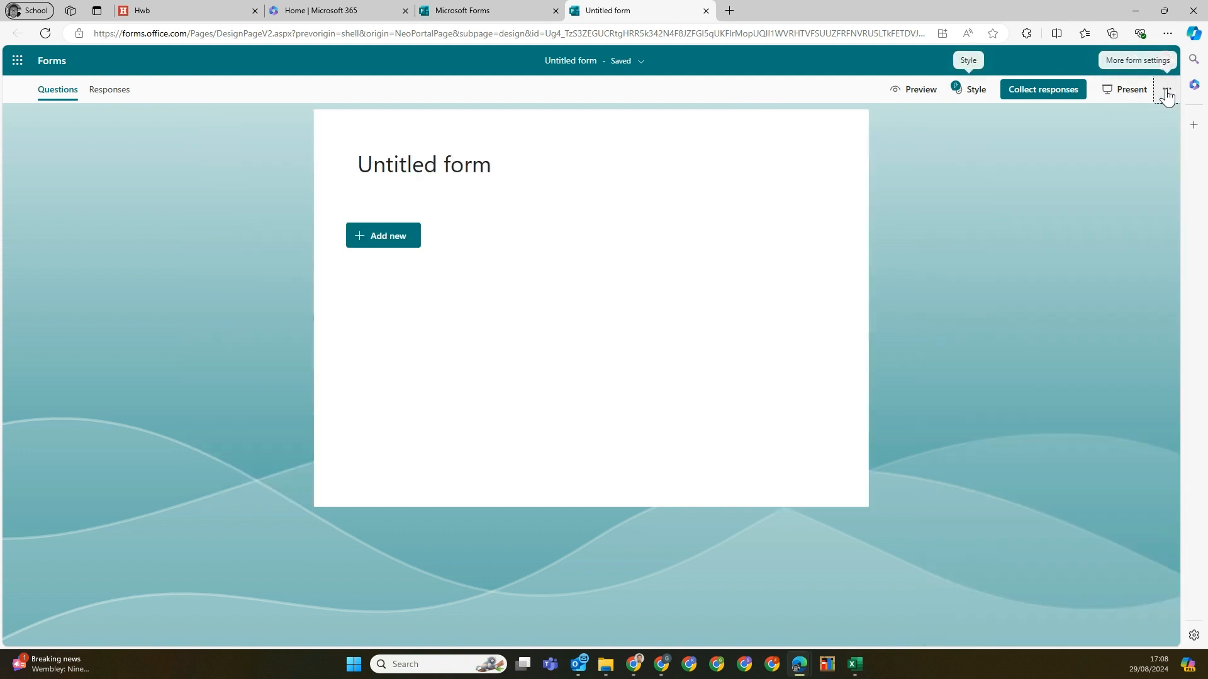
# - Review the form's settings for who can respond, response options and response receipts
pyautogui.click(1166, 90)
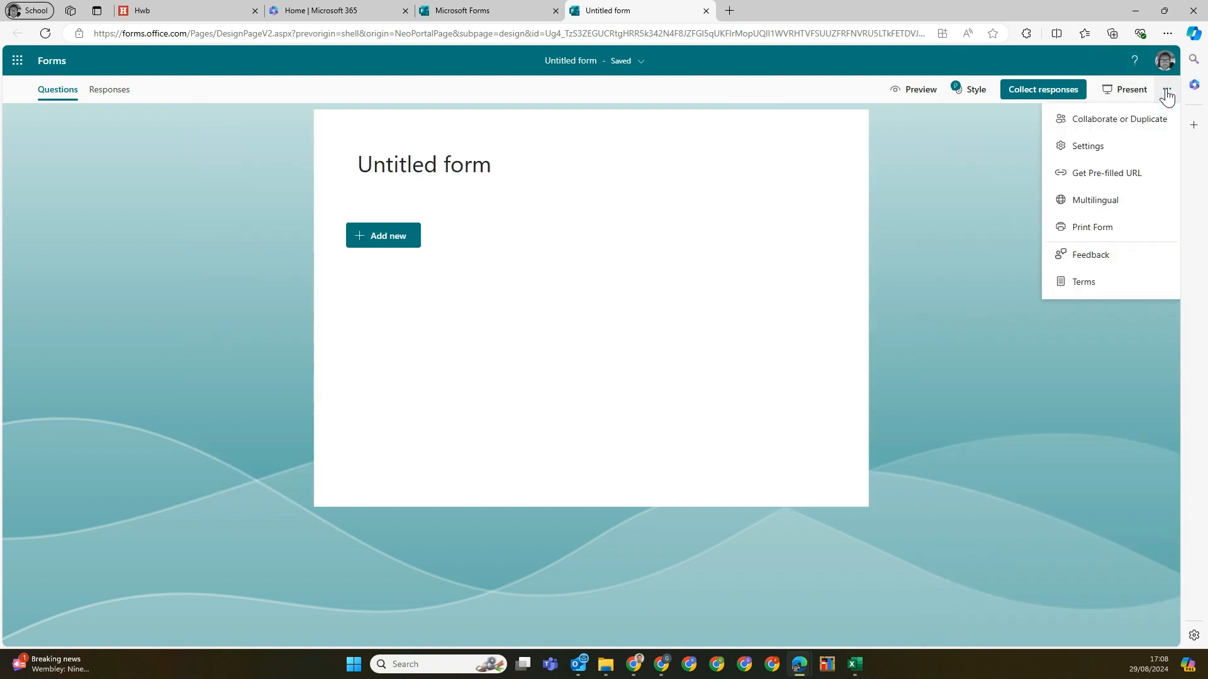
pyautogui.click(1081, 149)
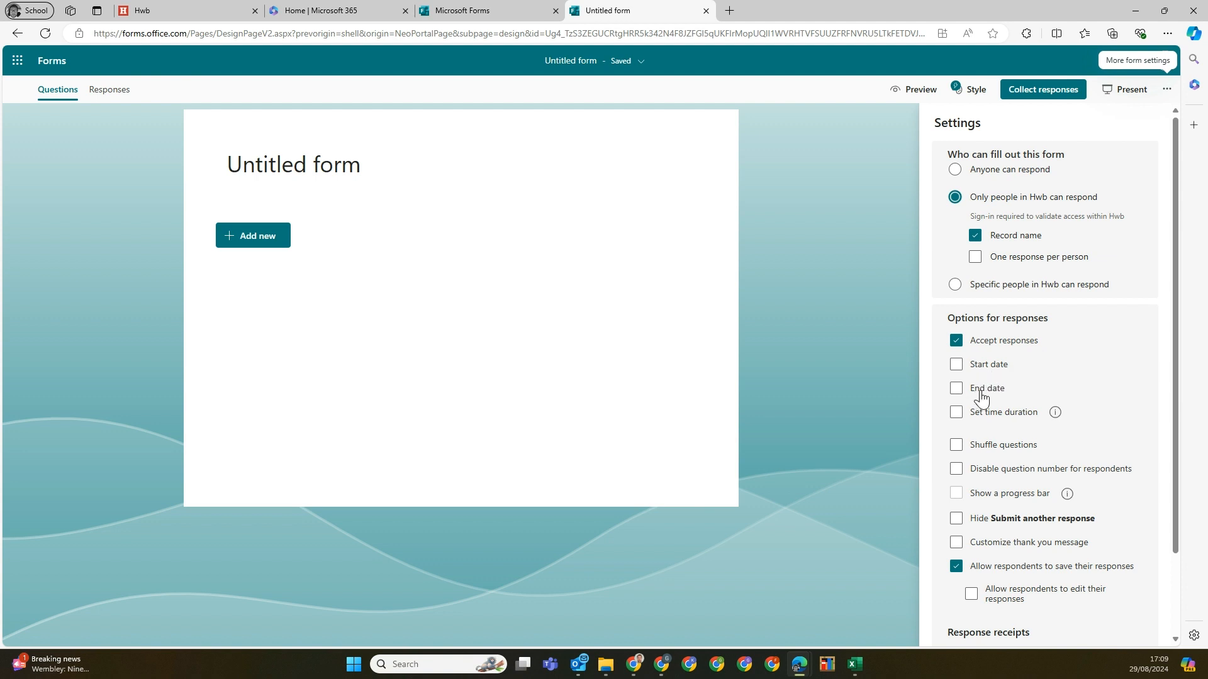
pyautogui.scroll(-1, 1109, 380)
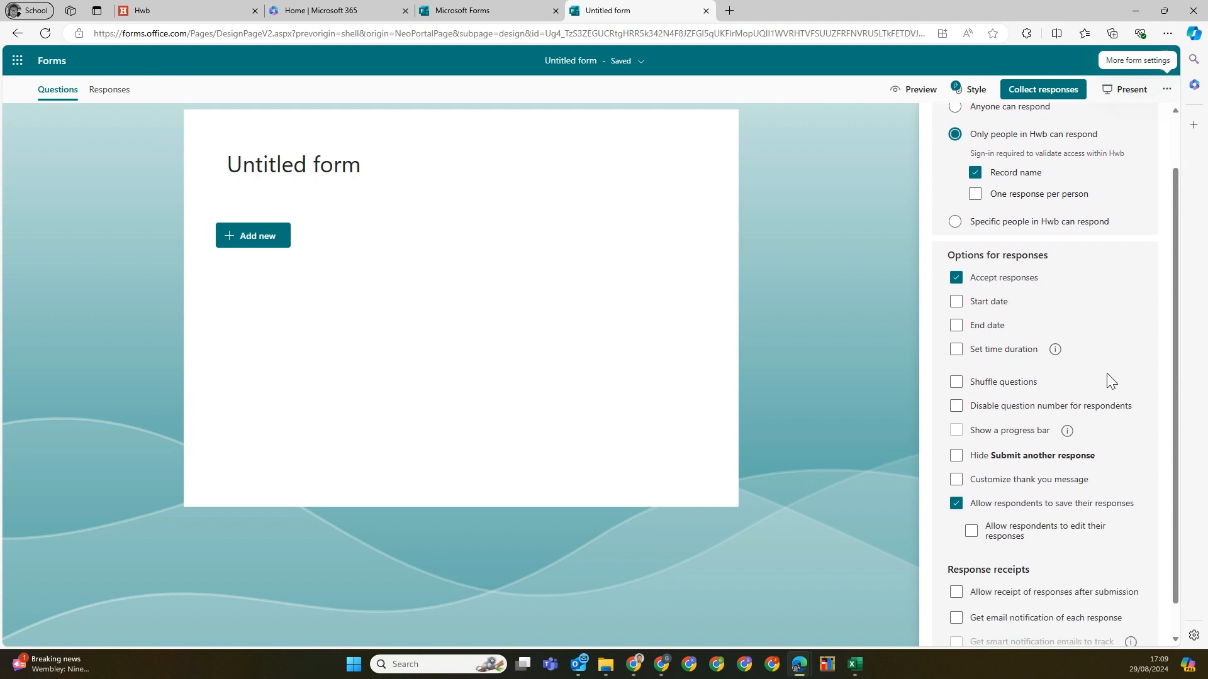
pyautogui.scroll(-1, 1118, 357)
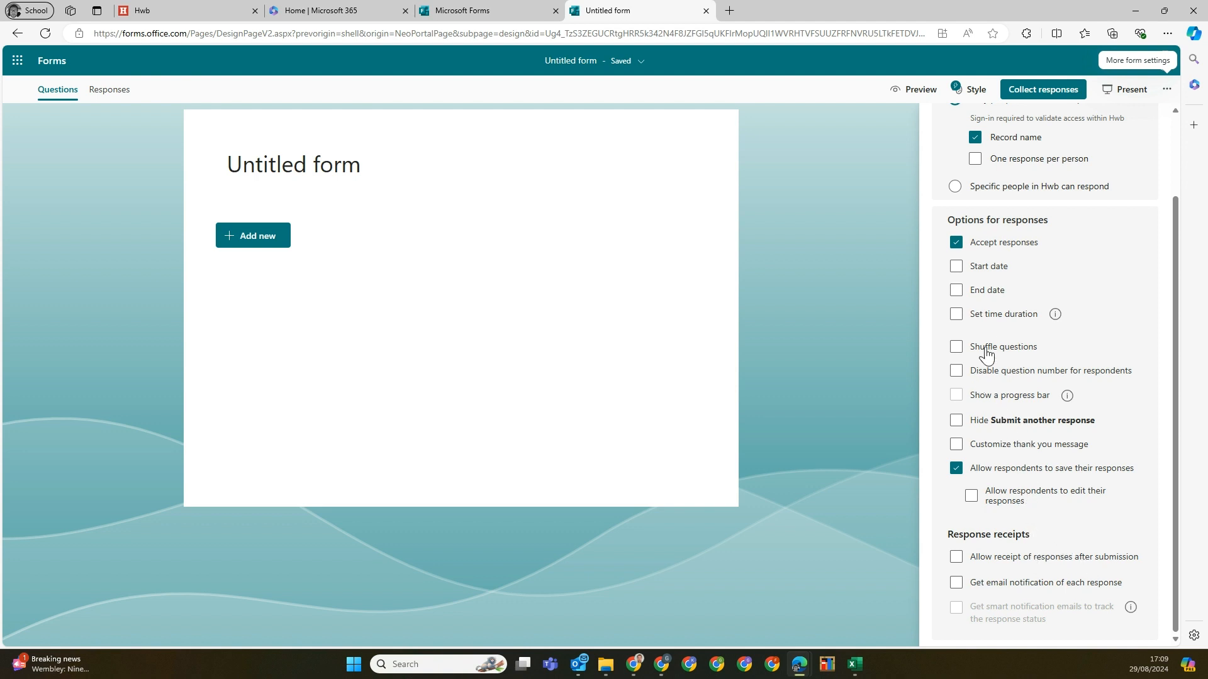
pyautogui.click(1167, 94)
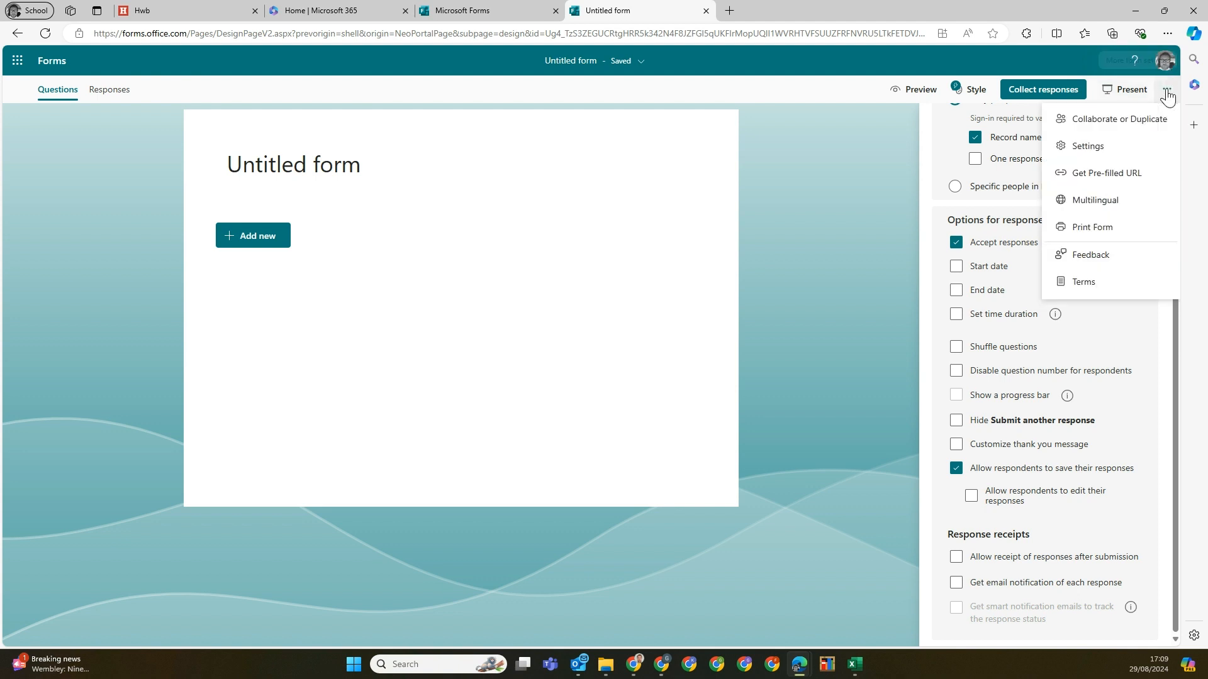
pyautogui.click(1066, 150)
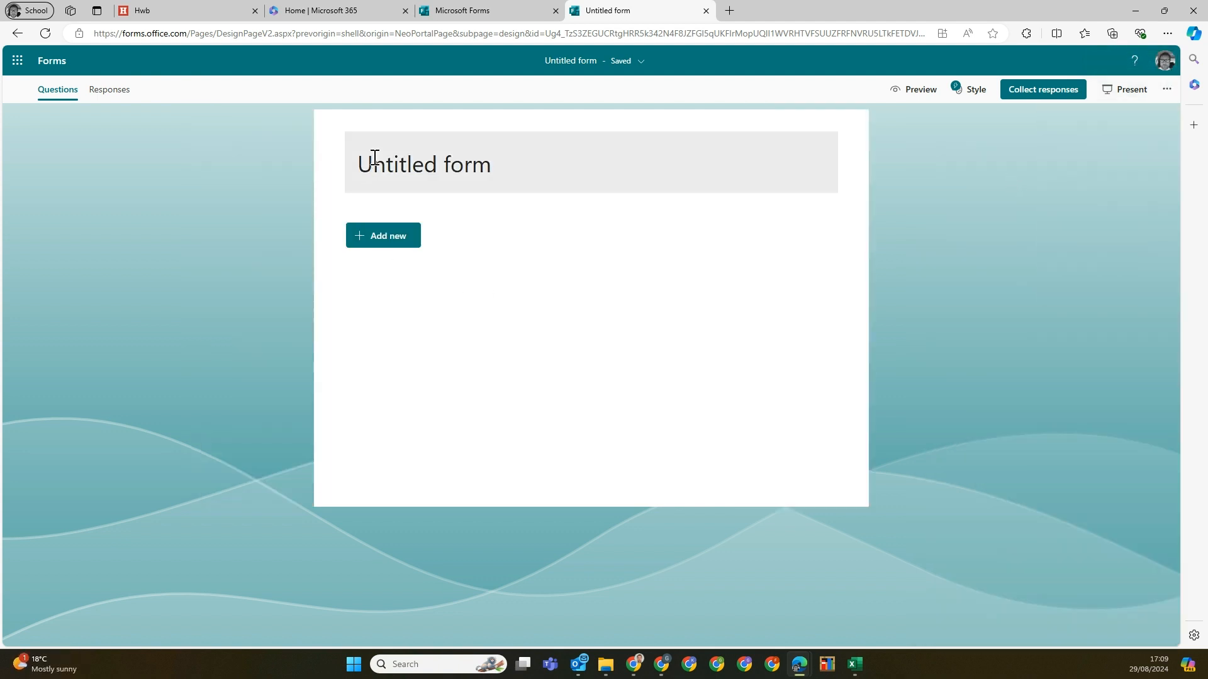
# - Title the form "Example" and give it the description "what it is about"
pyautogui.click(491, 171)
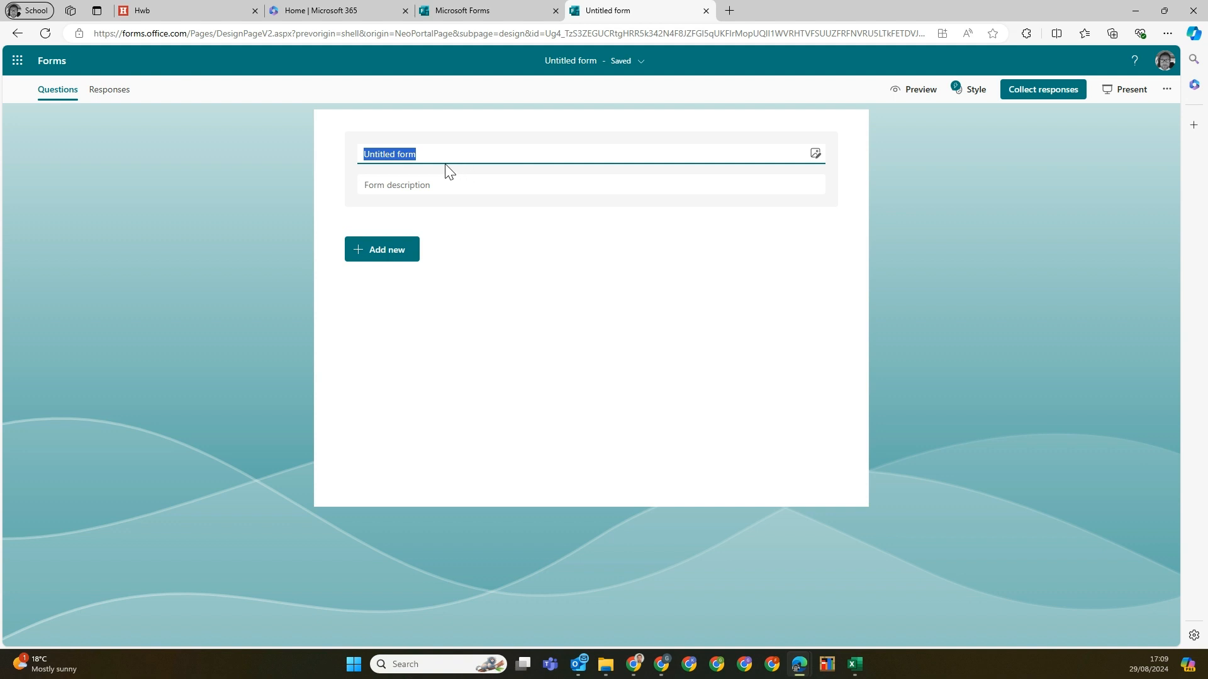
pyautogui.write('Example')
pyautogui.click(440, 183)
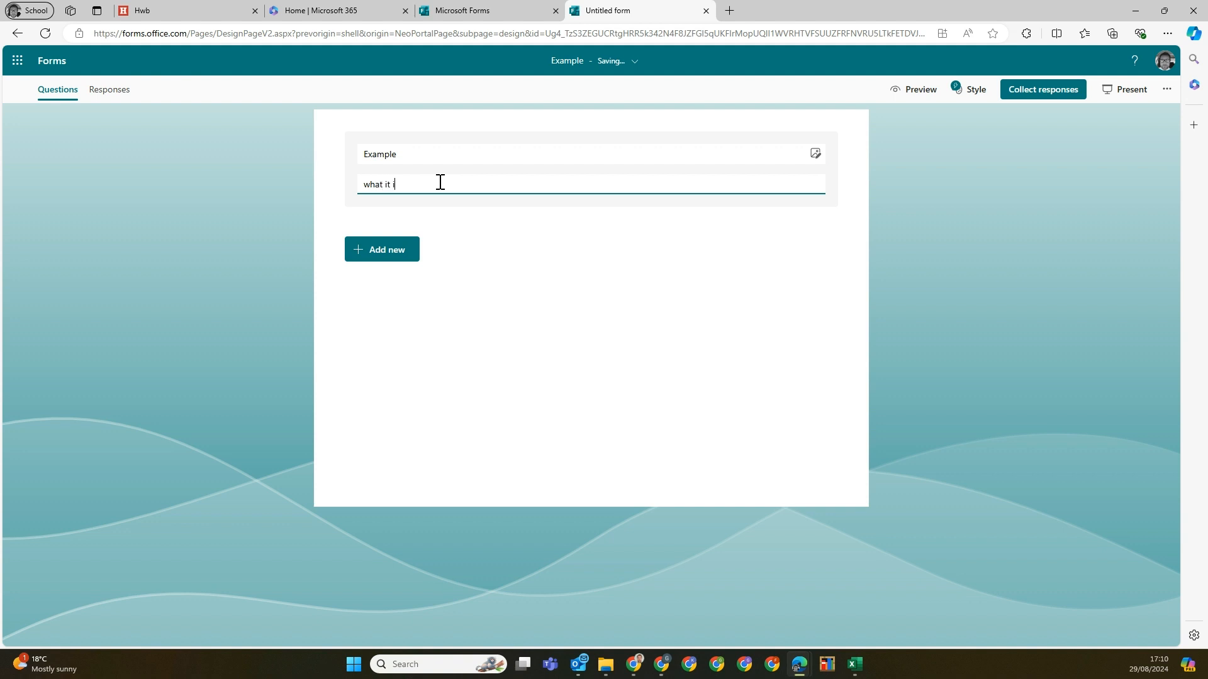
pyautogui.click(475, 251)
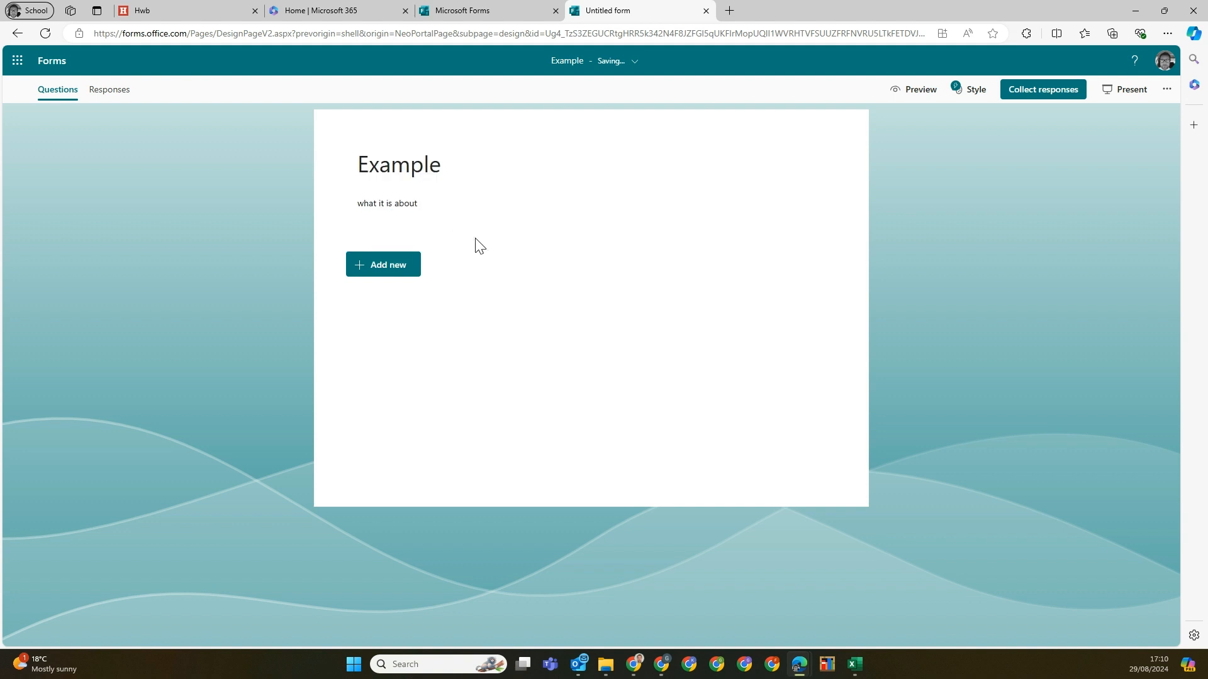
# - Add a choice question to the form, followed by a text question
pyautogui.click(360, 269)
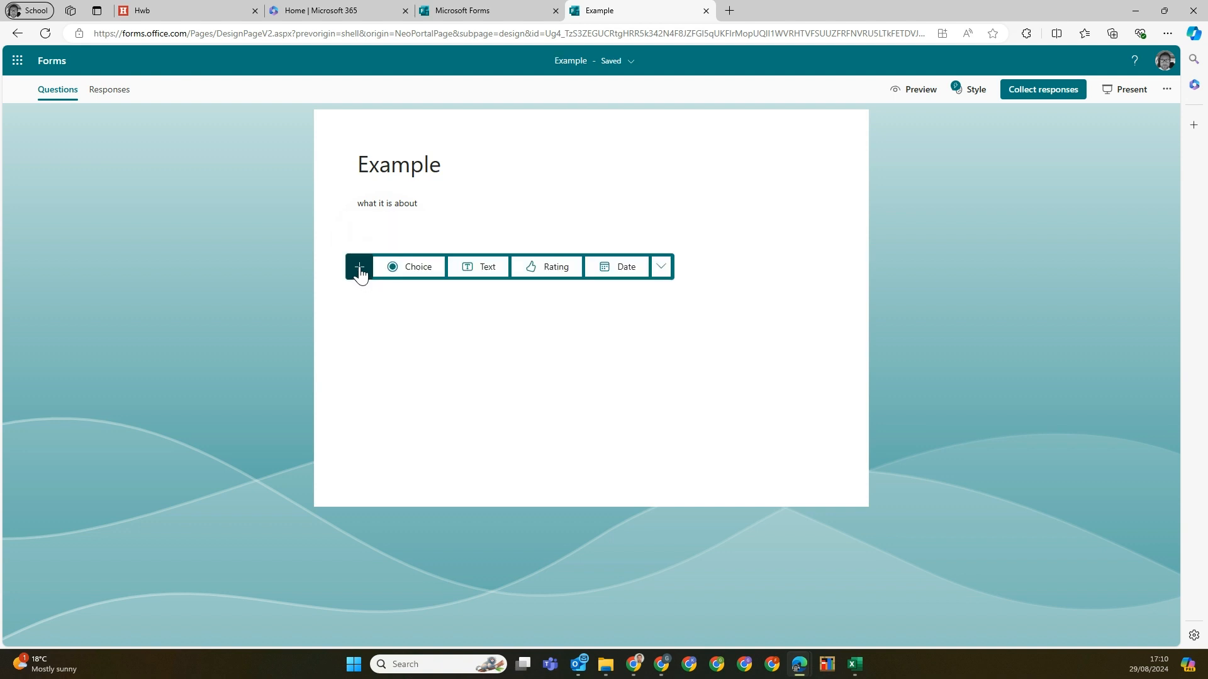
pyautogui.click(412, 267)
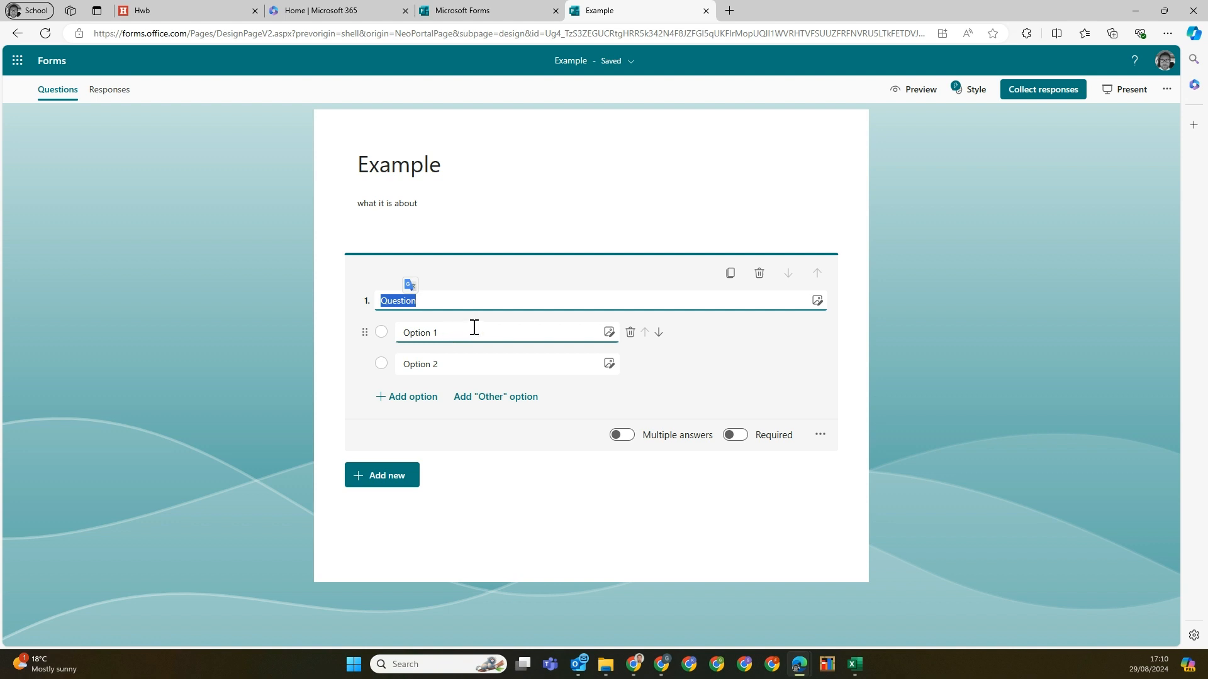
pyautogui.click(377, 481)
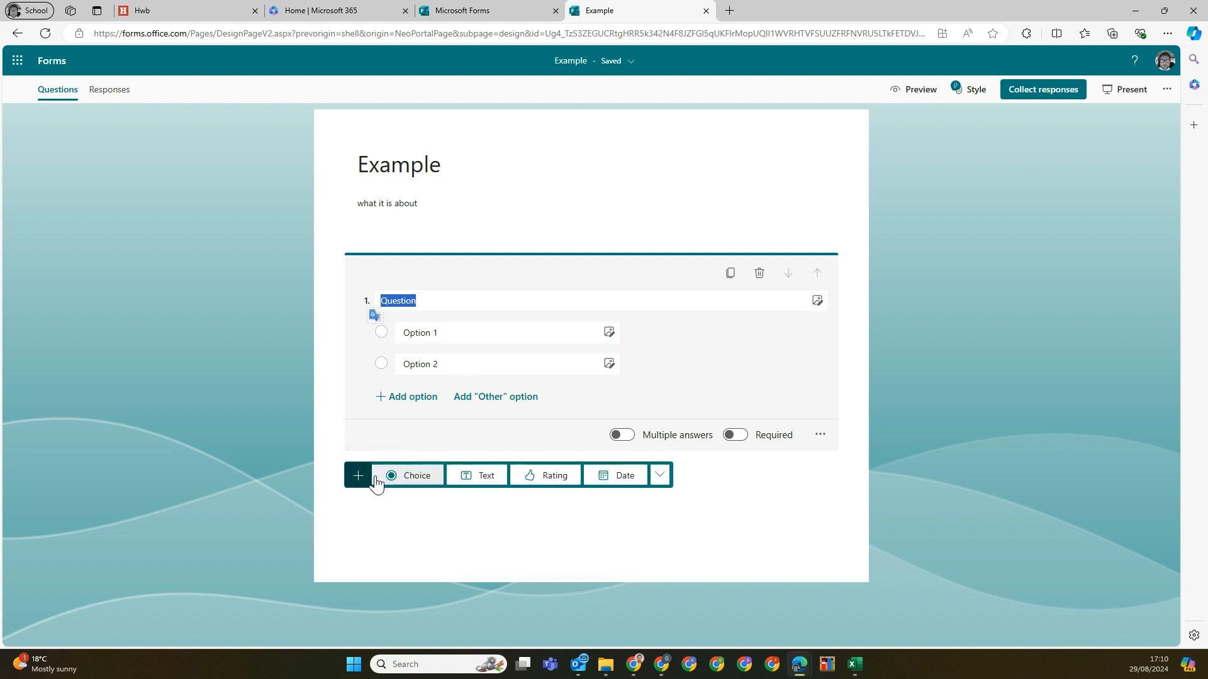
pyautogui.click(478, 478)
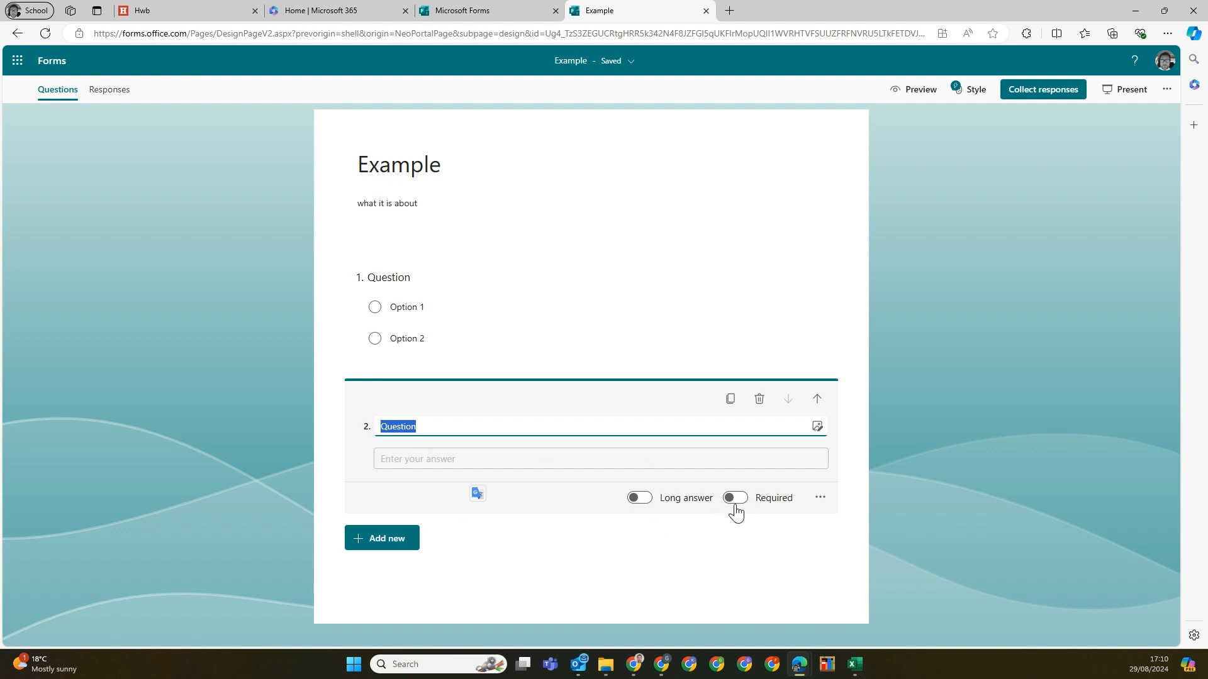
# - Enable long answer for the text question and make both the text and choice questions required
pyautogui.click(638, 498)
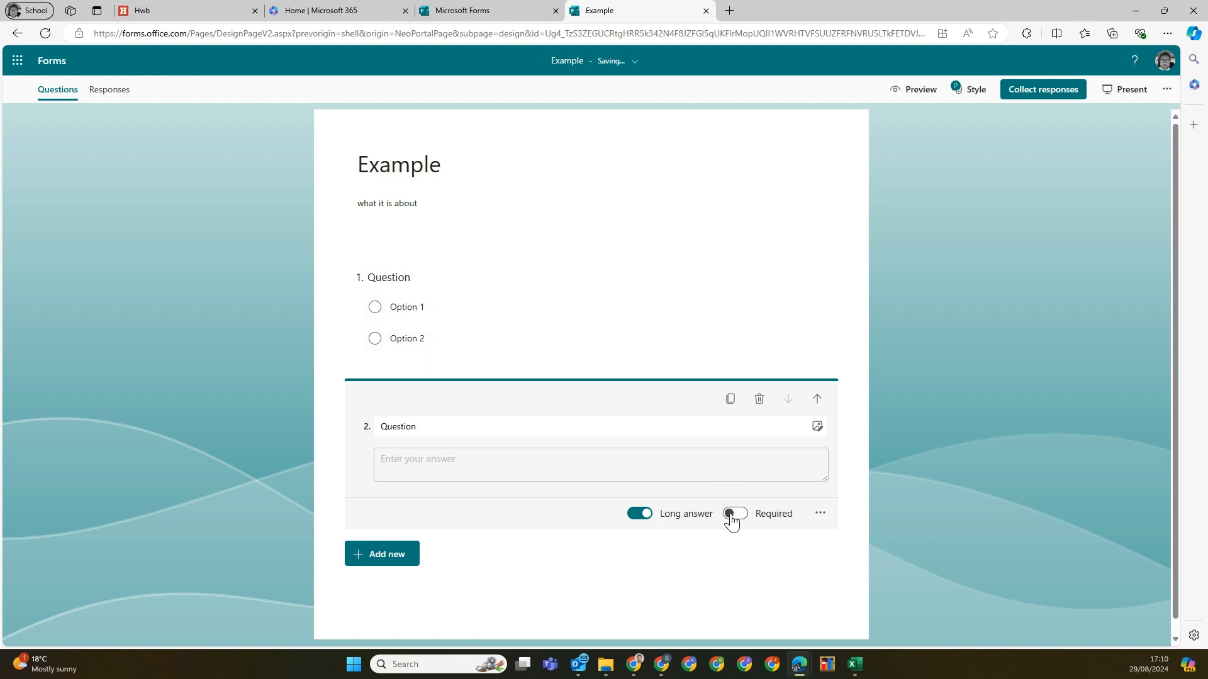
pyautogui.click(735, 514)
pyautogui.click(712, 342)
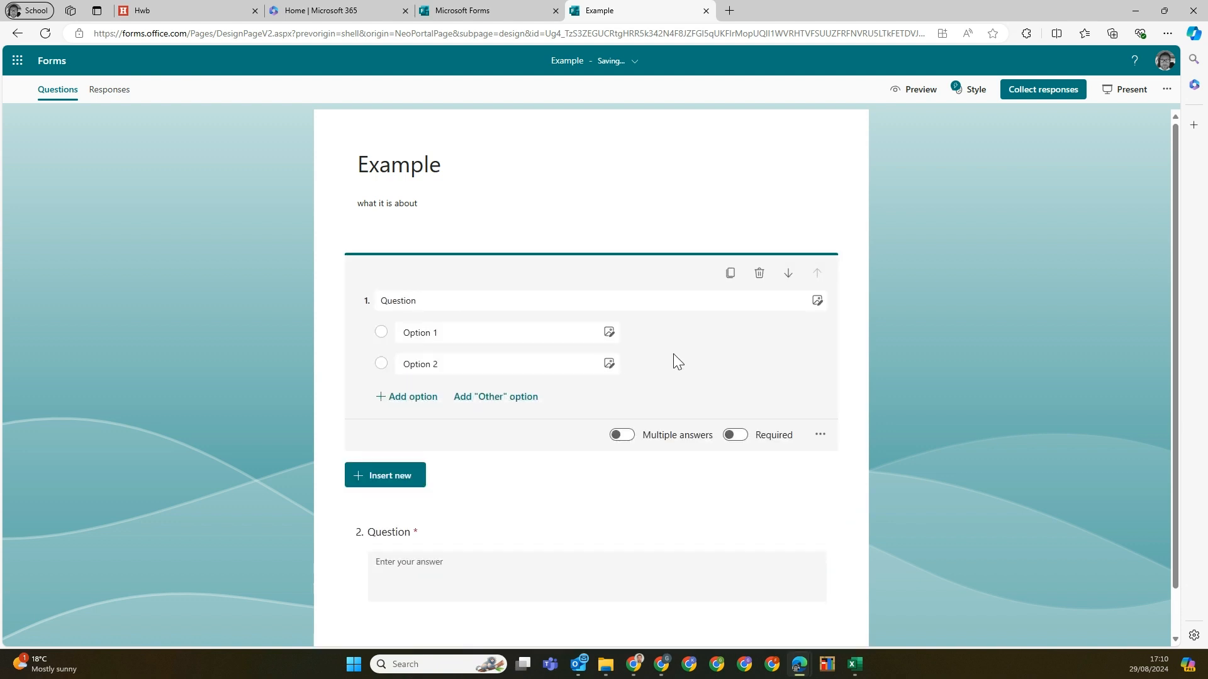
pyautogui.click(731, 437)
# - Look through the additional question types that can be inserted below the choice question
pyautogui.scroll(-1, 723, 365)
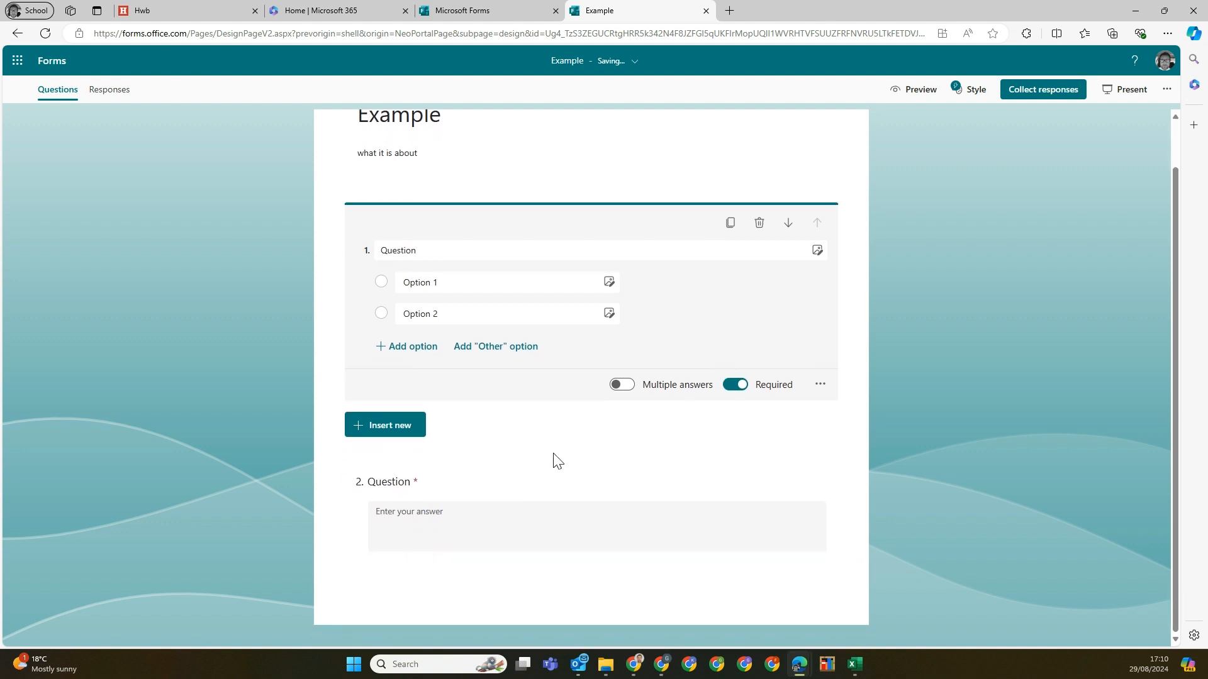
pyautogui.click(388, 434)
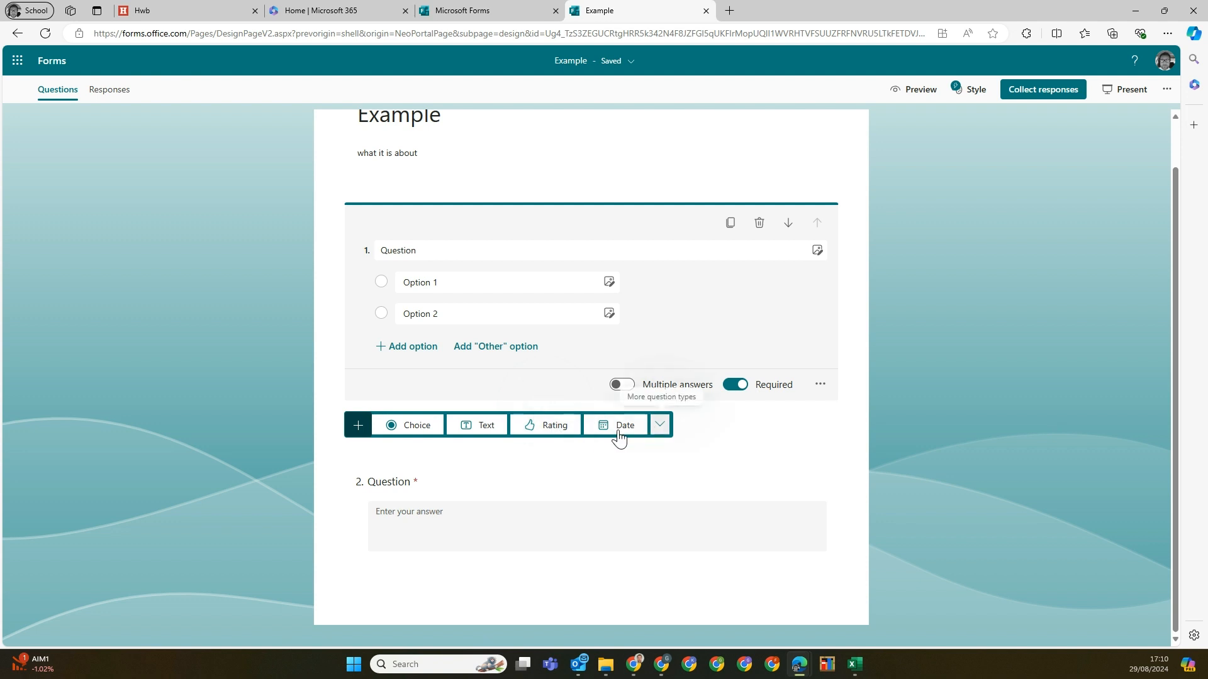
pyautogui.click(659, 424)
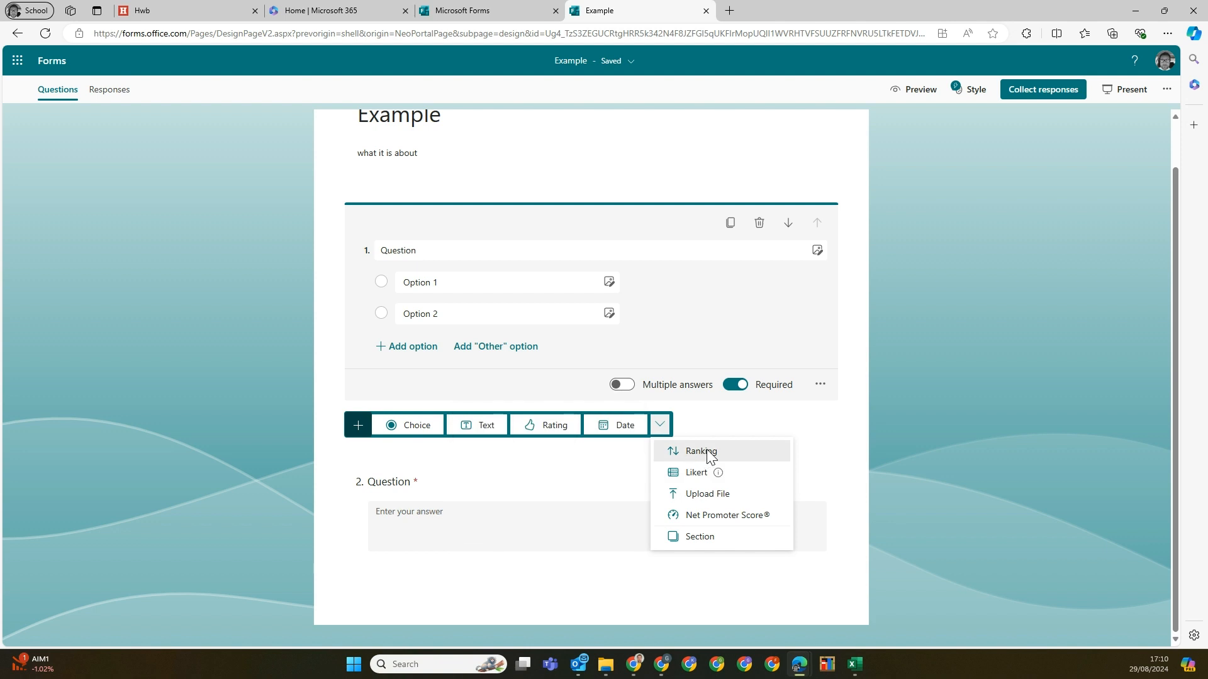
pyautogui.moveTo(696, 479)
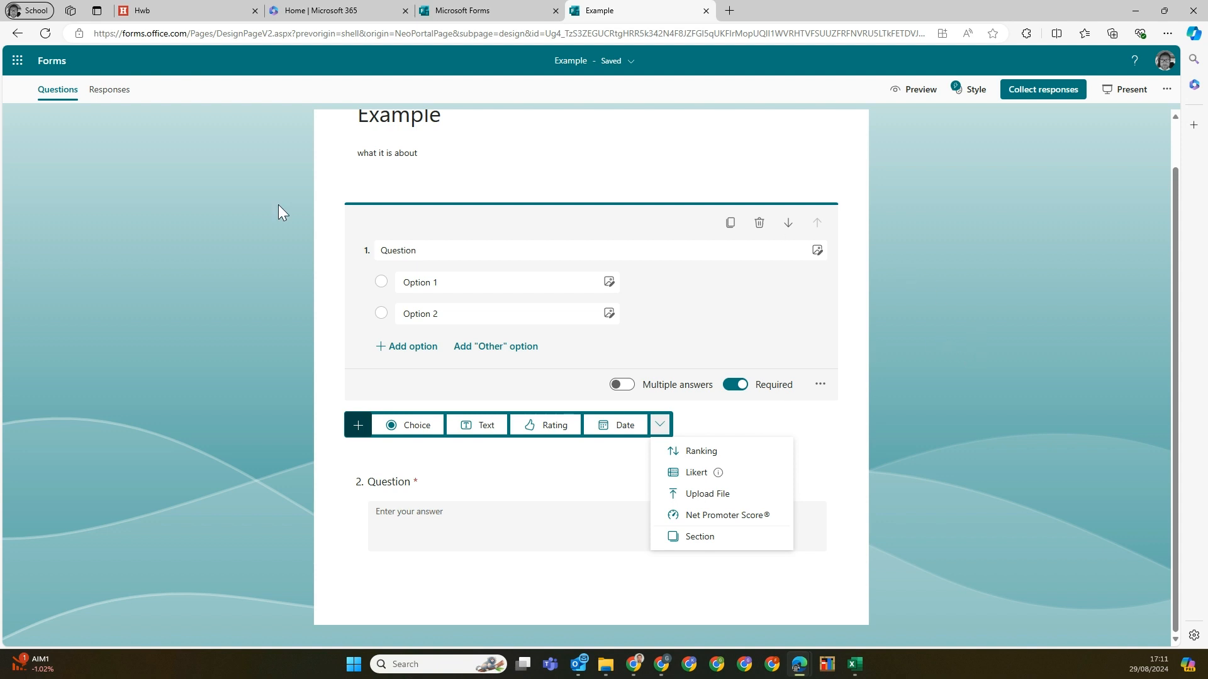
# - Create a new quiz from the Forms home page containing a choice question followed by a text question
pyautogui.click(504, 11)
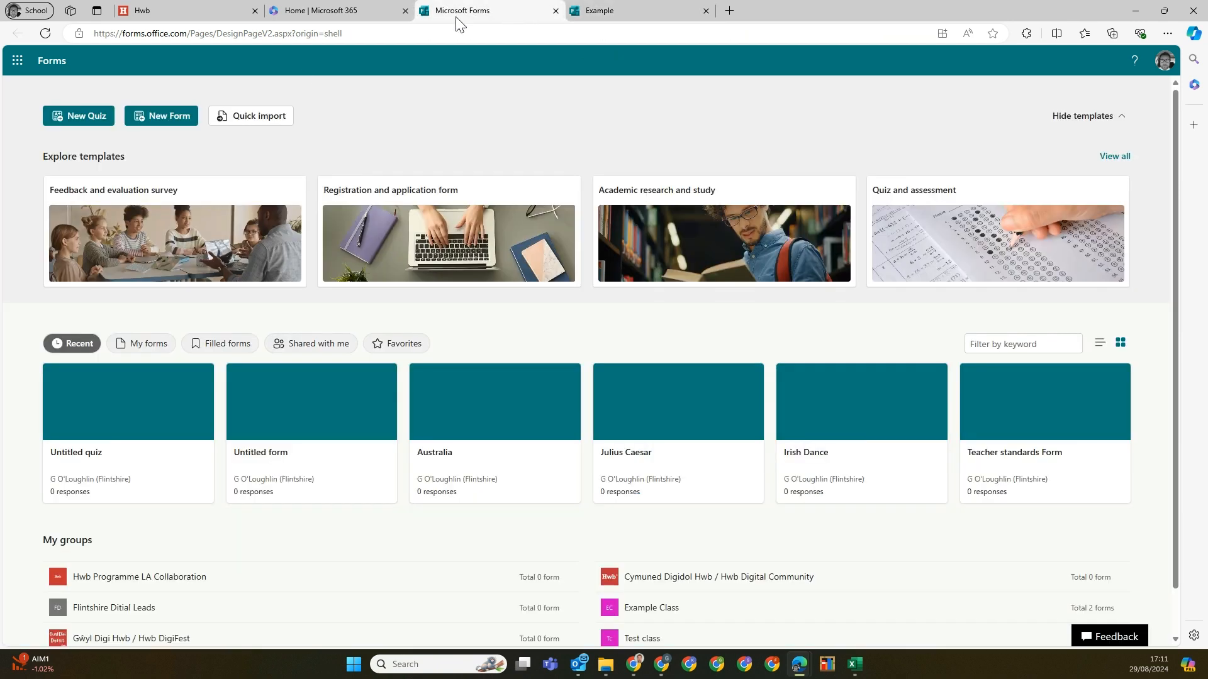
pyautogui.click(75, 117)
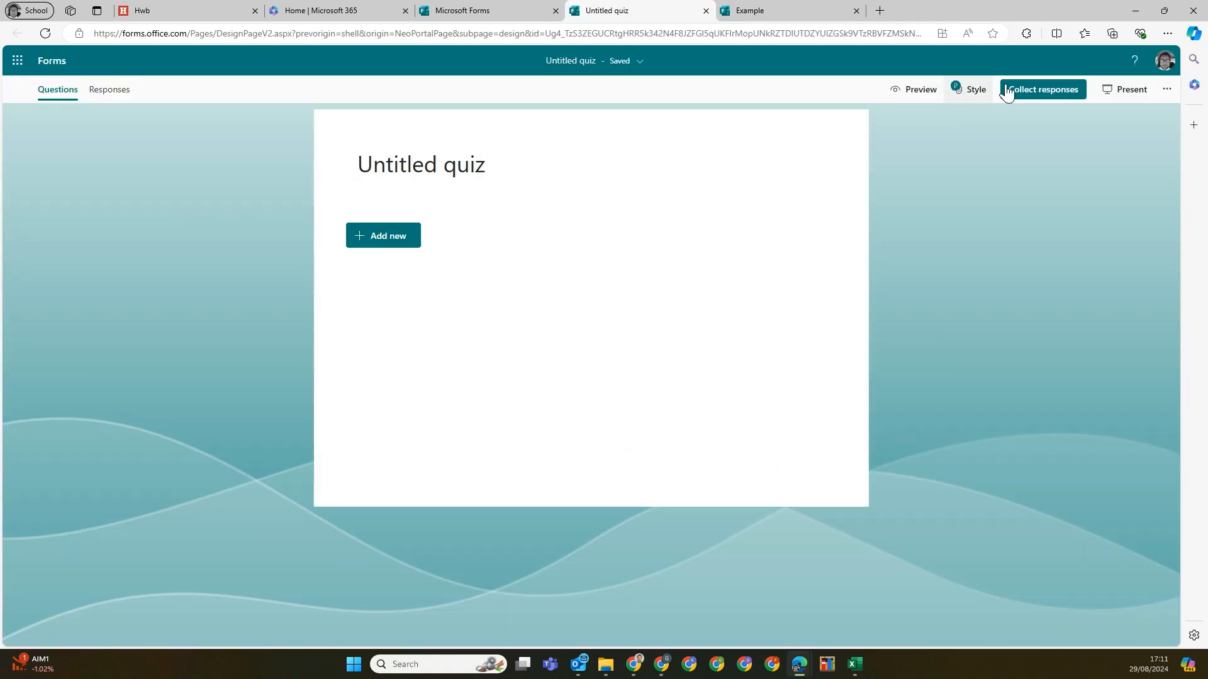
pyautogui.click(380, 245)
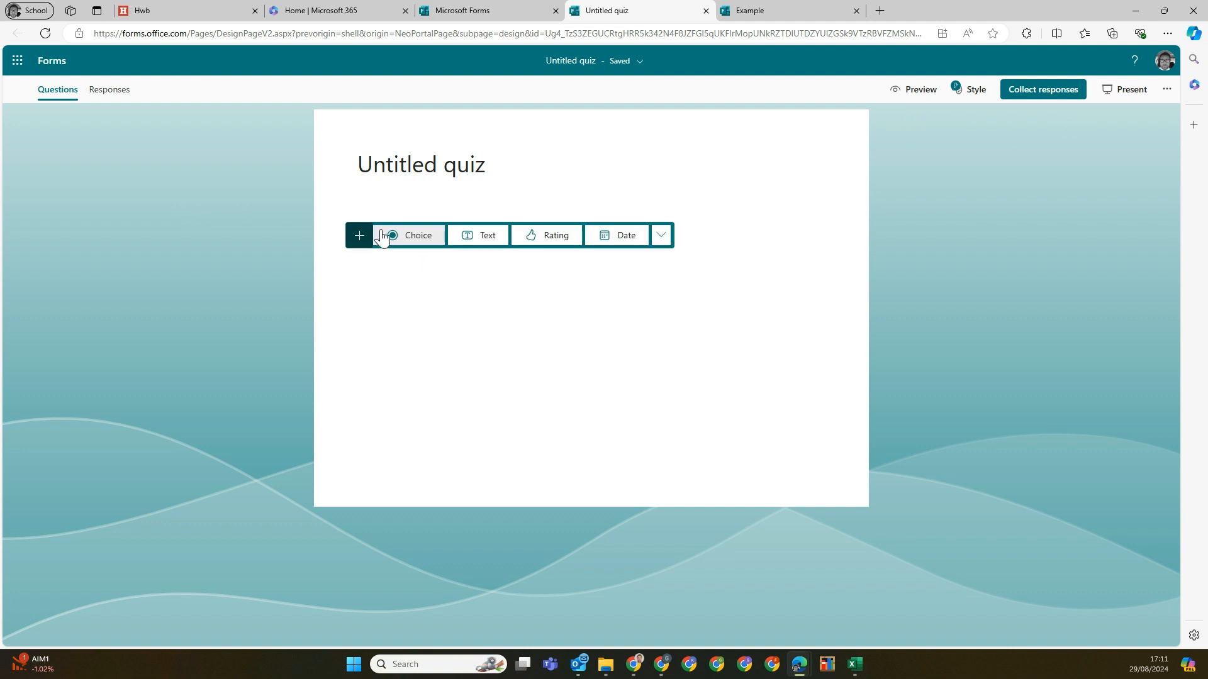
pyautogui.click(423, 238)
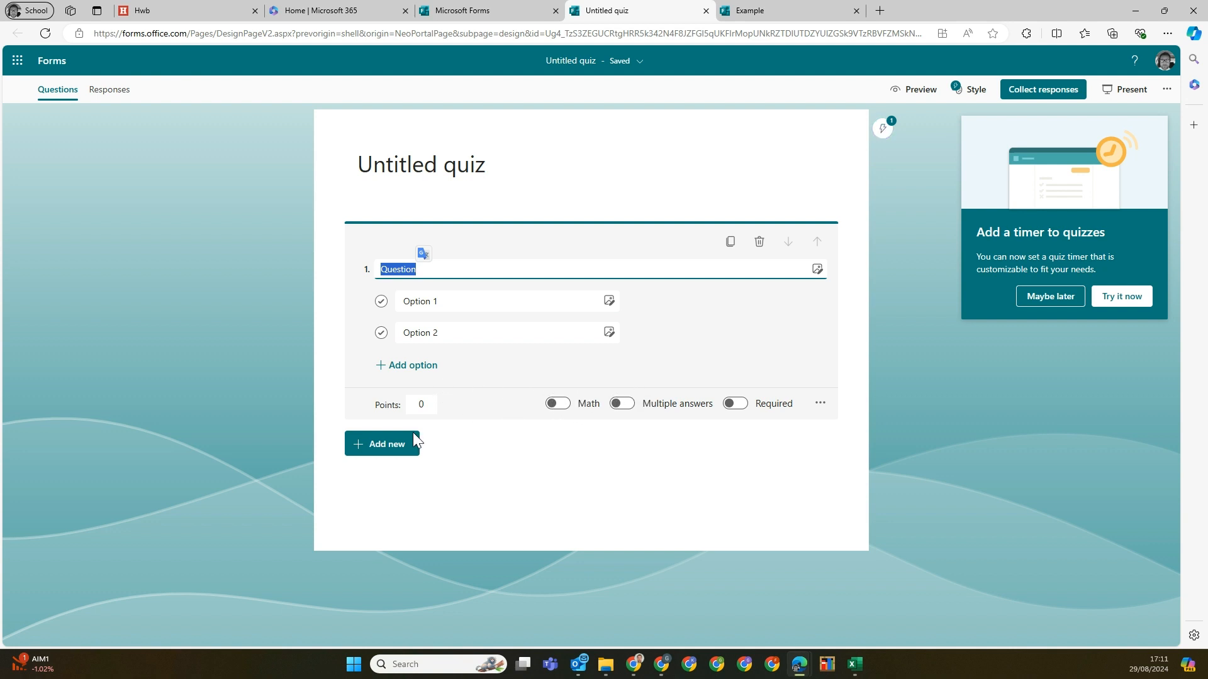
pyautogui.click(384, 448)
pyautogui.click(480, 445)
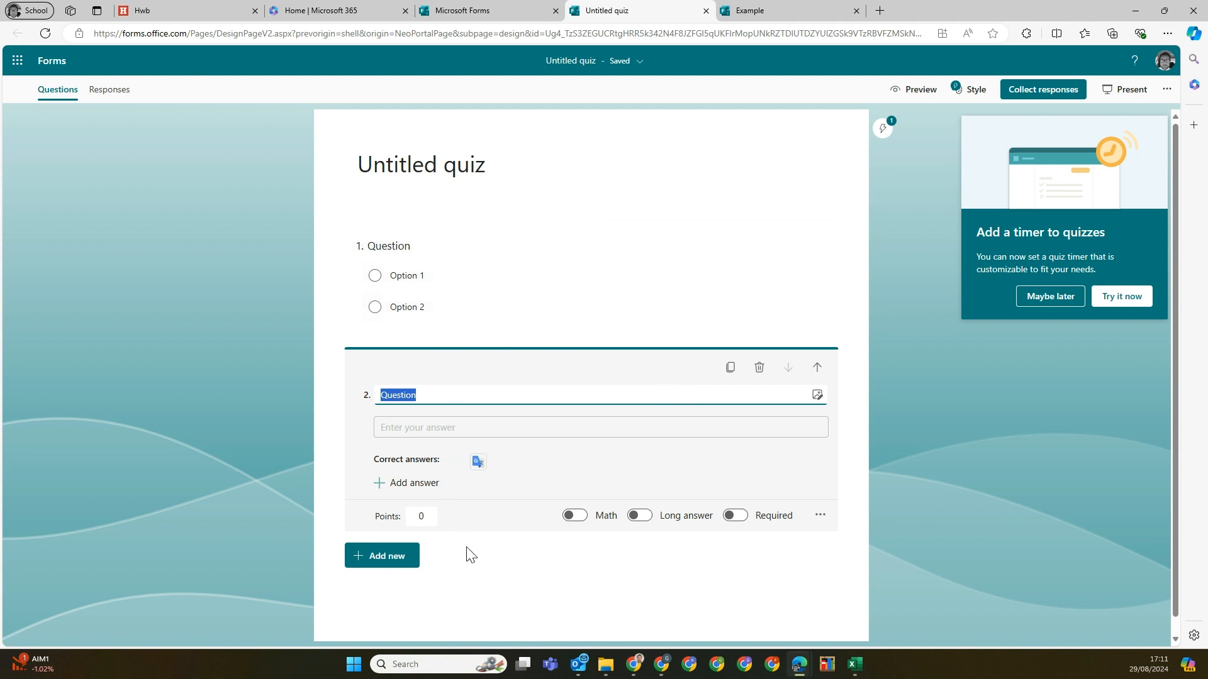
# - Insert a new section after the quiz's second question
pyautogui.click(371, 562)
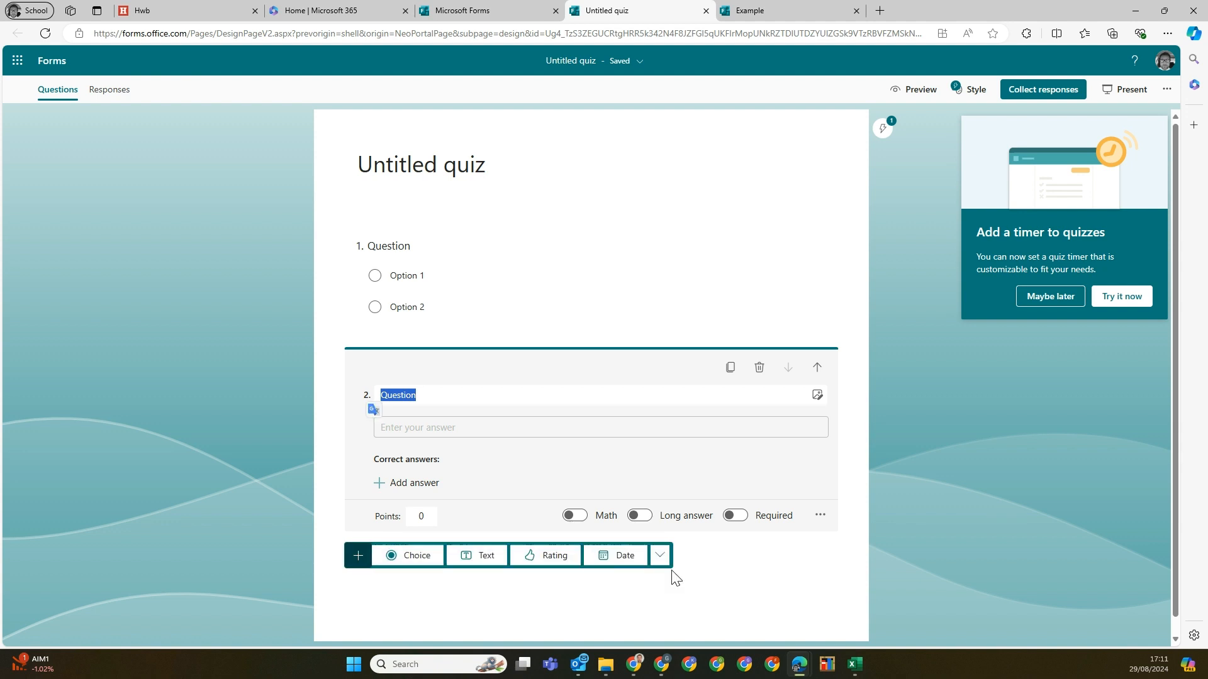
pyautogui.click(660, 556)
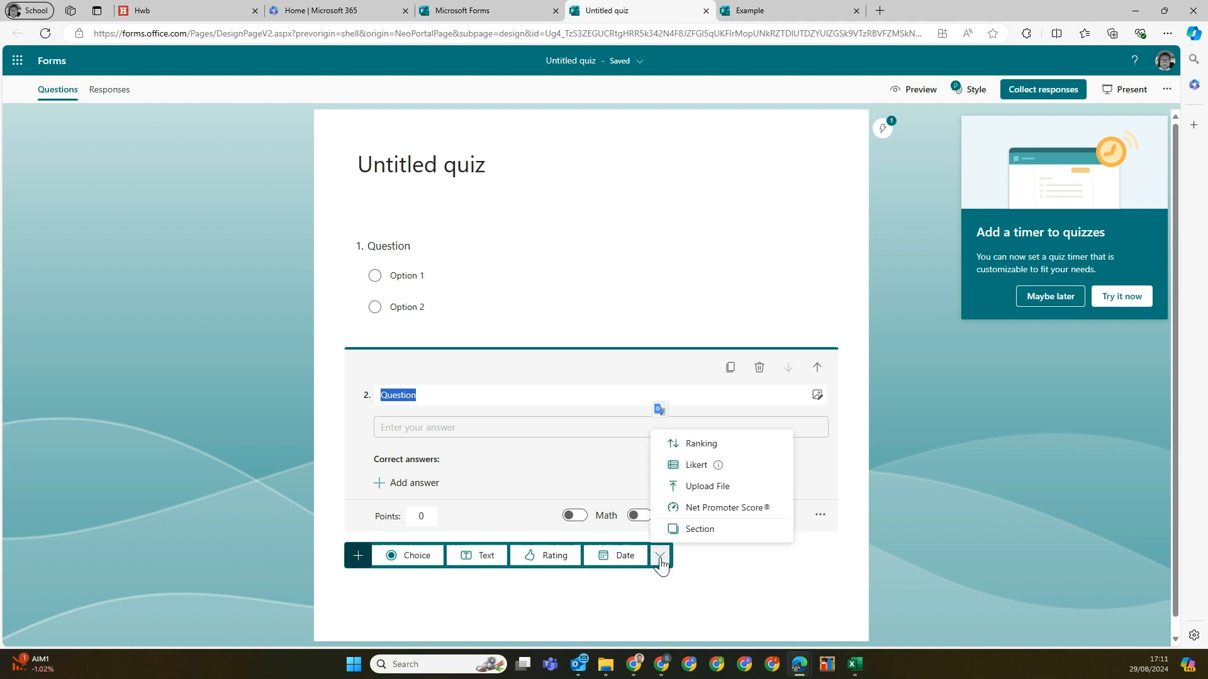
pyautogui.click(694, 530)
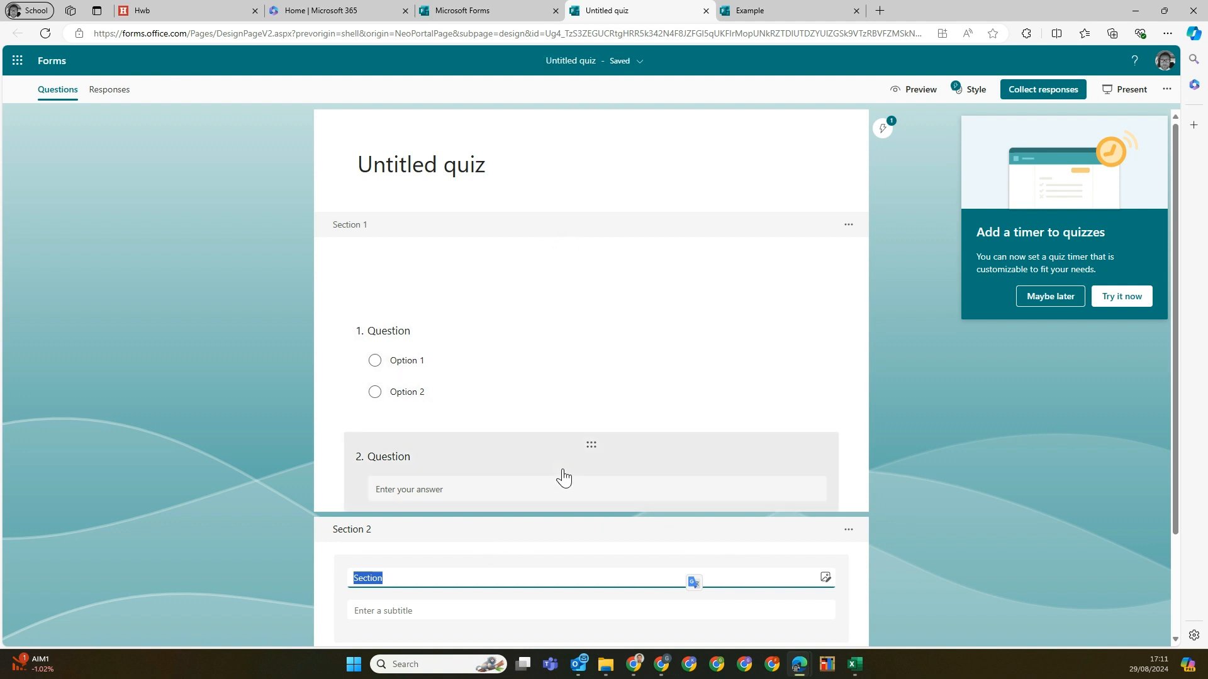
# - Postpone the suggestion to add a timer to quizzes and show the quiz's additional options
pyautogui.scroll(-2, 563, 478)
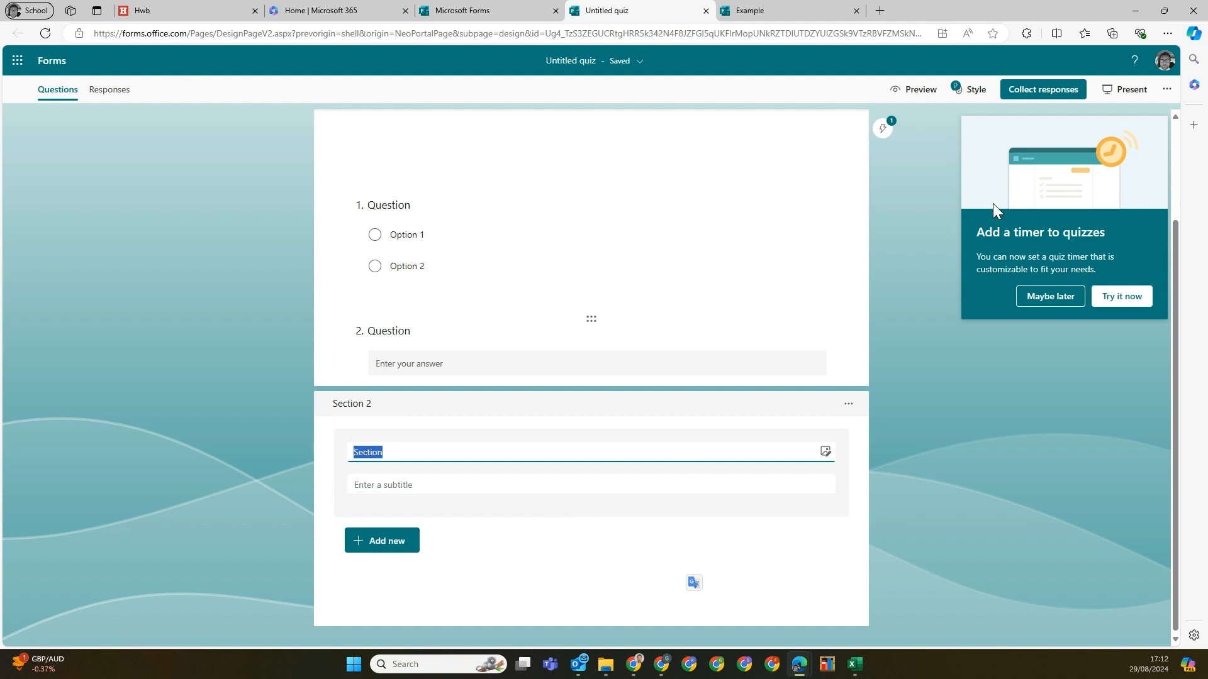
pyautogui.click(1050, 297)
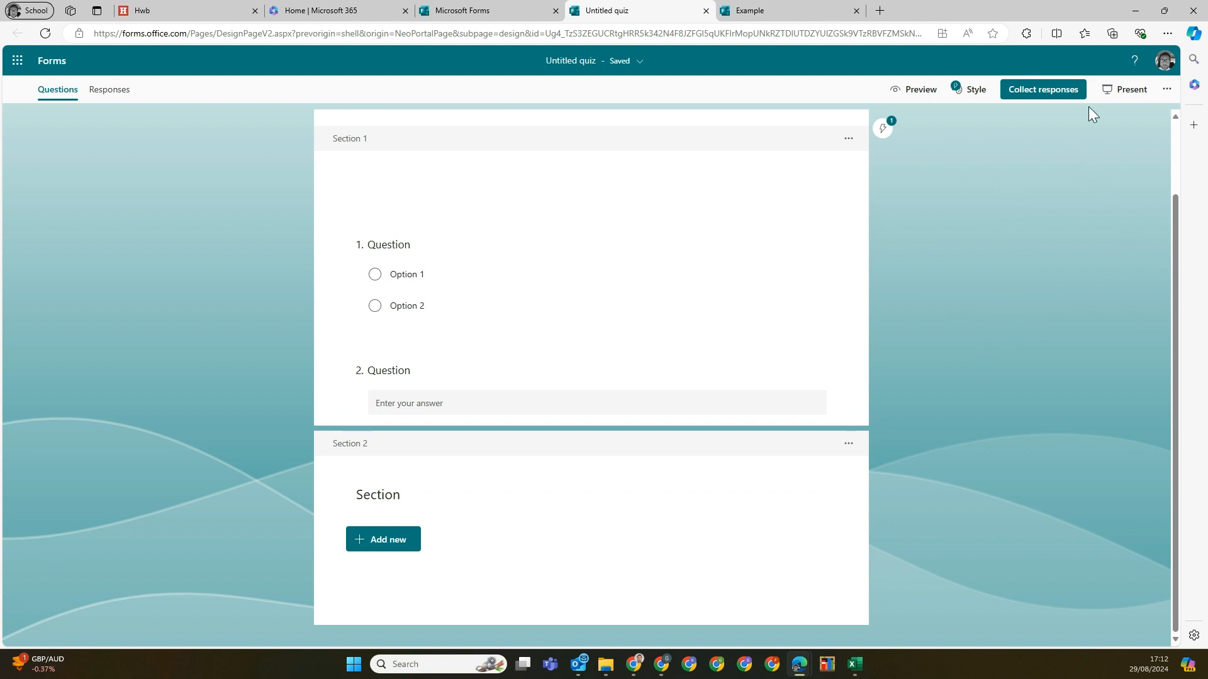
pyautogui.click(1165, 90)
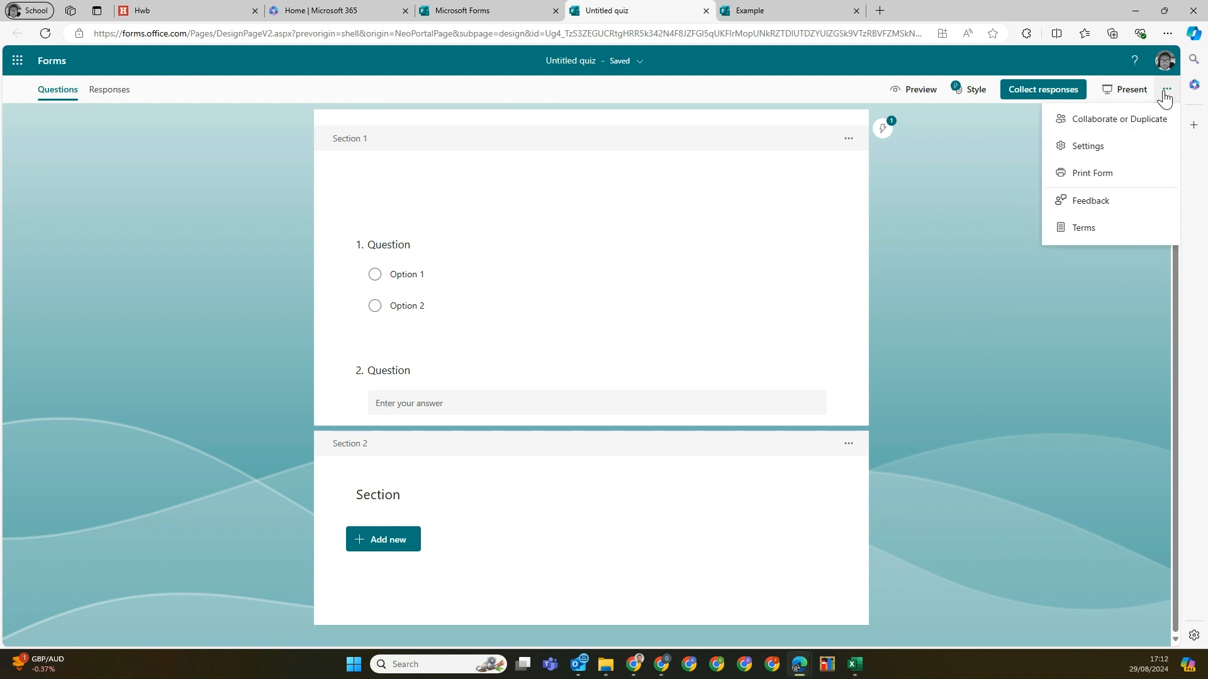
# - Switch to the Example form and add Cymraeg (Y Deyrnas Unedig) as an additional language in its multilingual settings
pyautogui.click(797, 9)
pyautogui.click(1166, 89)
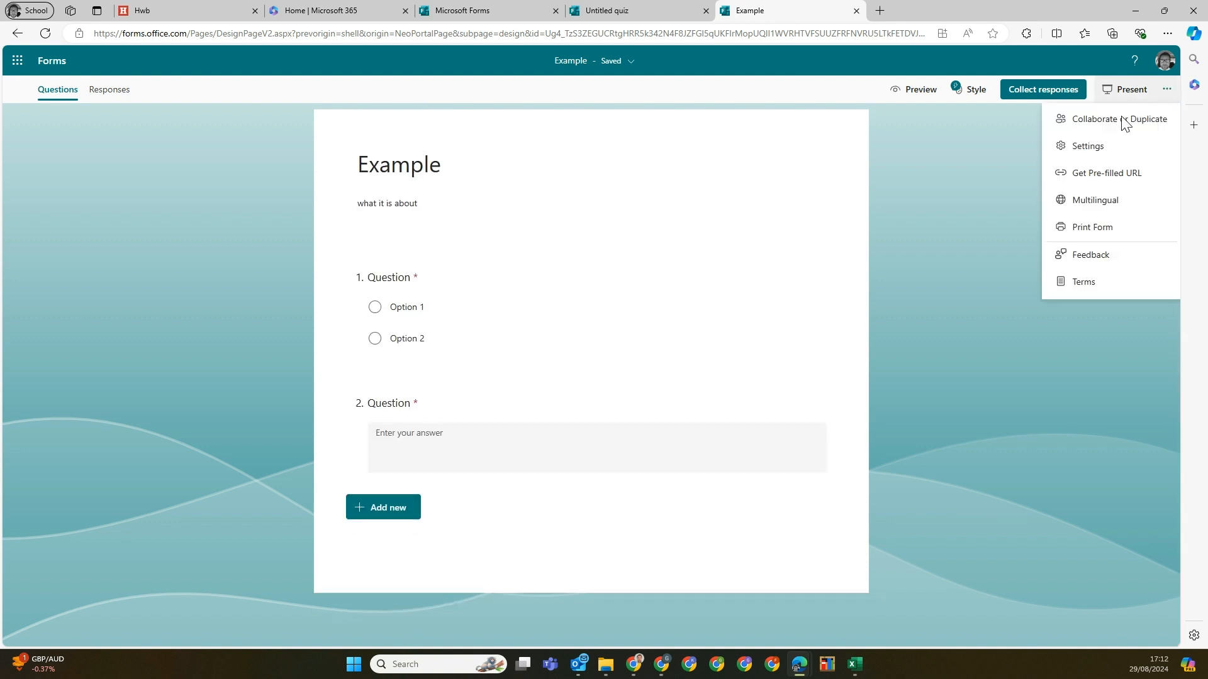
pyautogui.click(1085, 202)
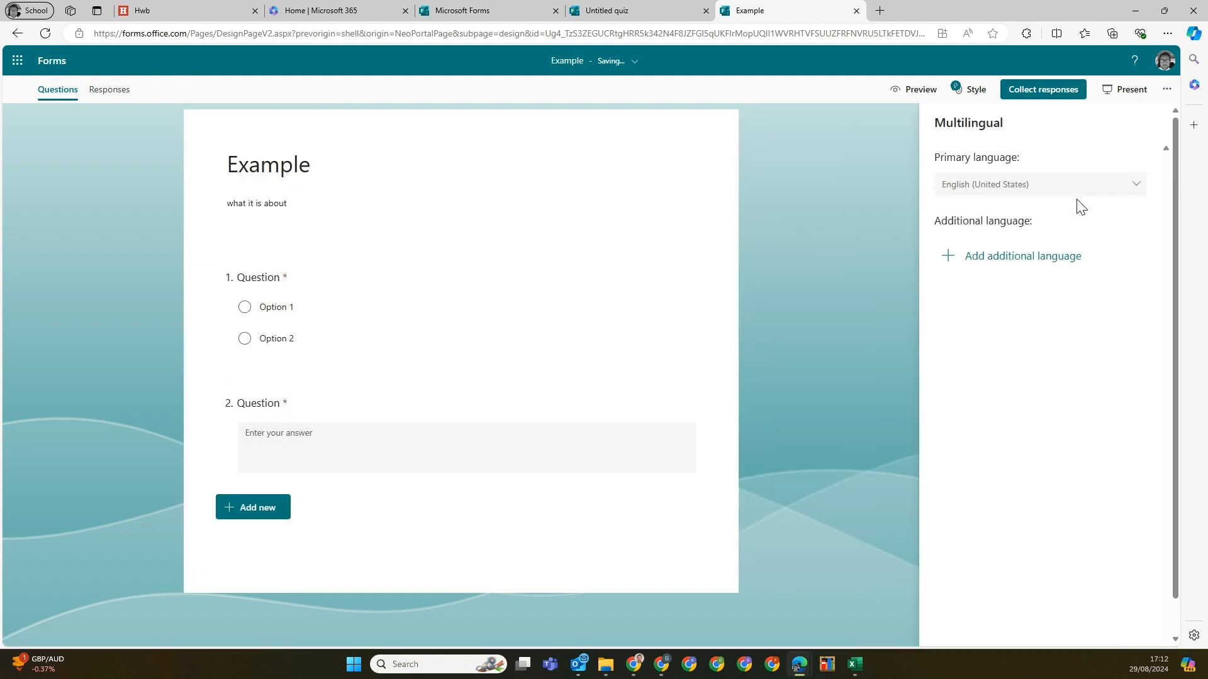
pyautogui.click(1015, 256)
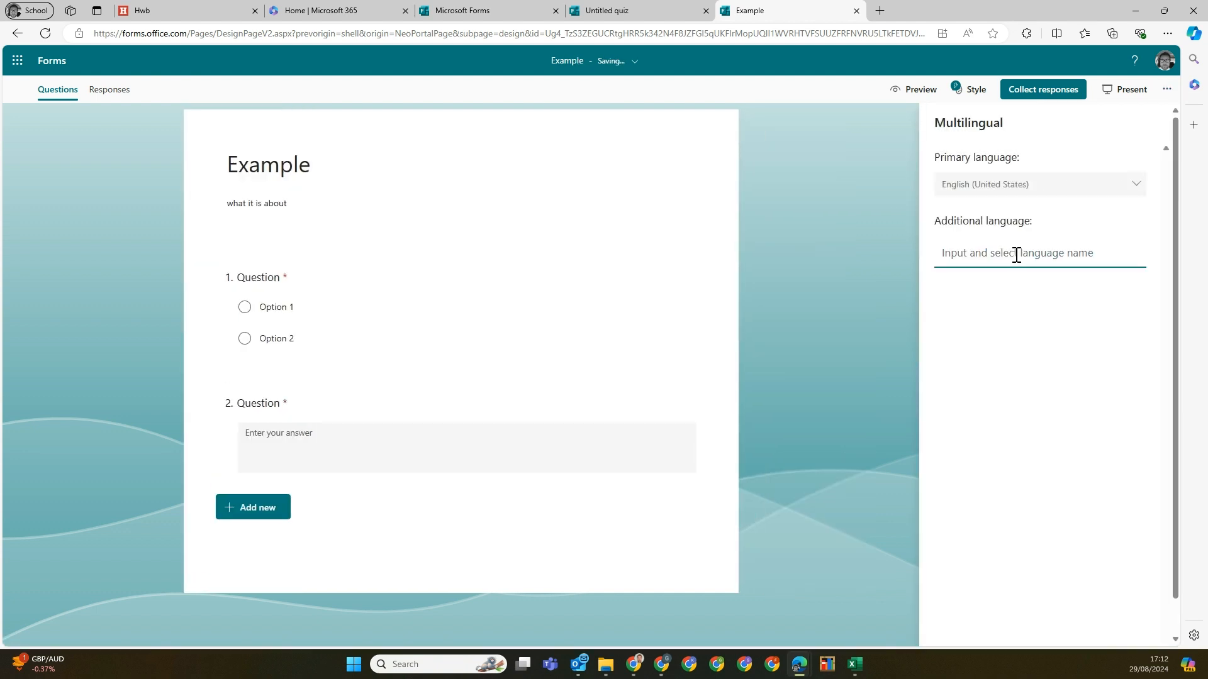
pyautogui.scroll(-3, 1011, 347)
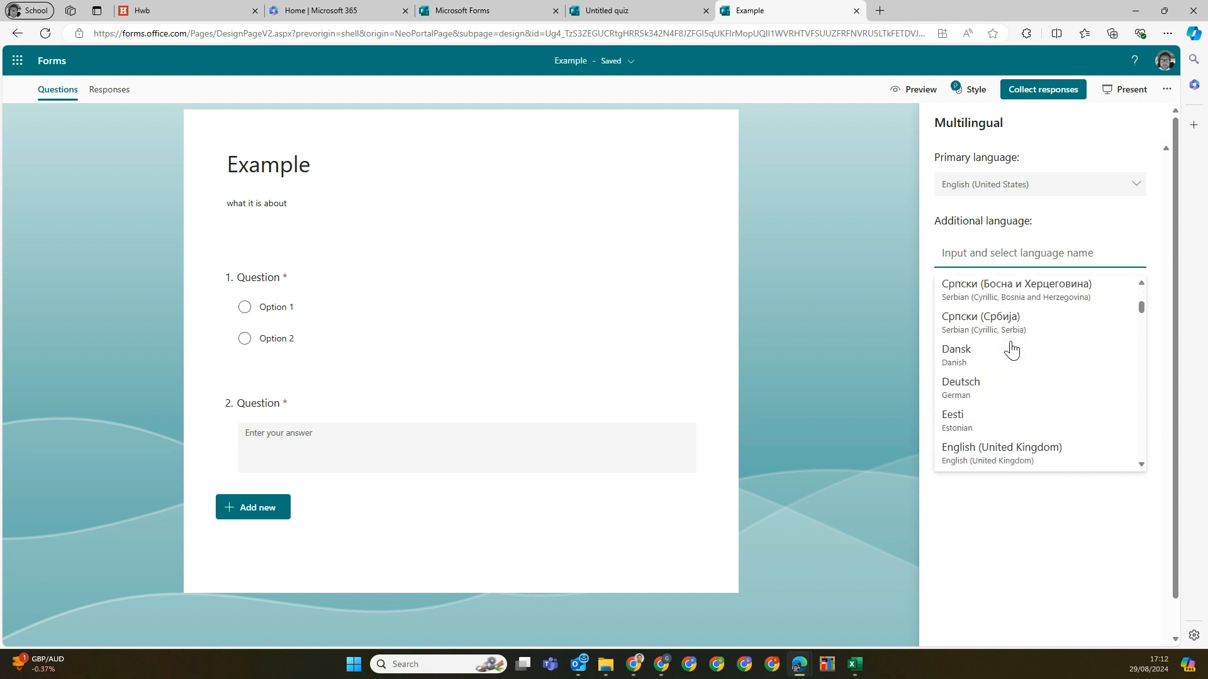
pyautogui.scroll(3, 1012, 347)
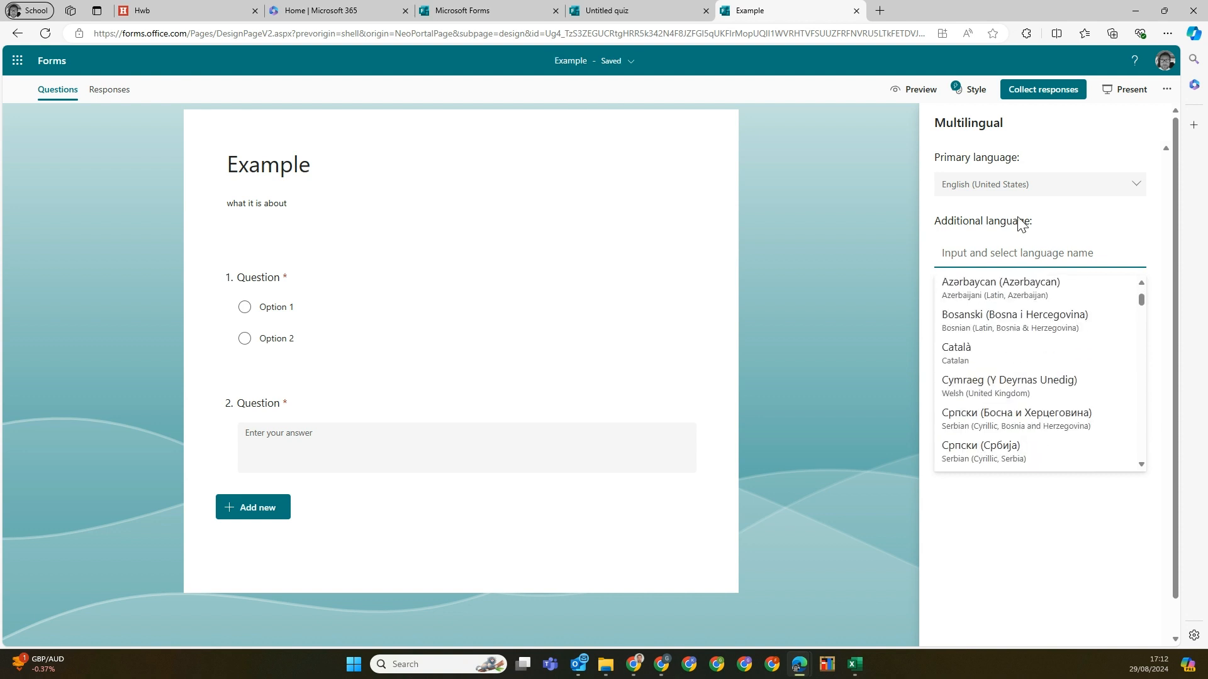
pyautogui.click(976, 390)
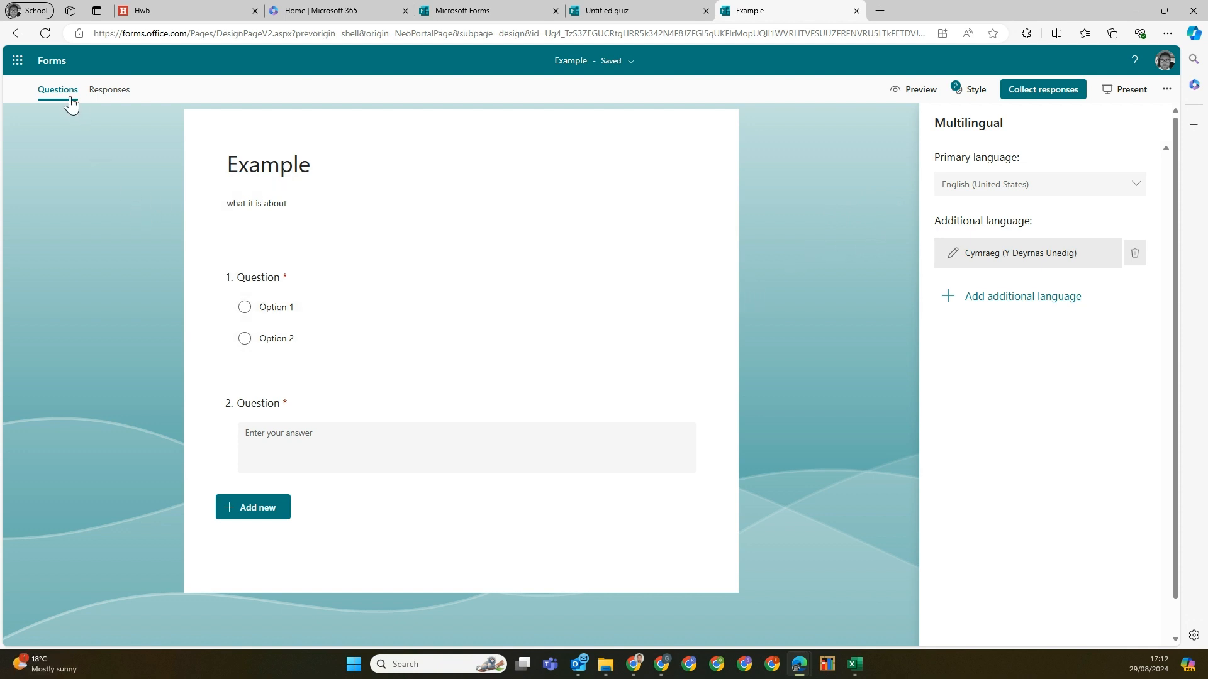
# - Examine the Example form's responses page and its options for collecting responses, including the invitation and the QR code
pyautogui.click(110, 91)
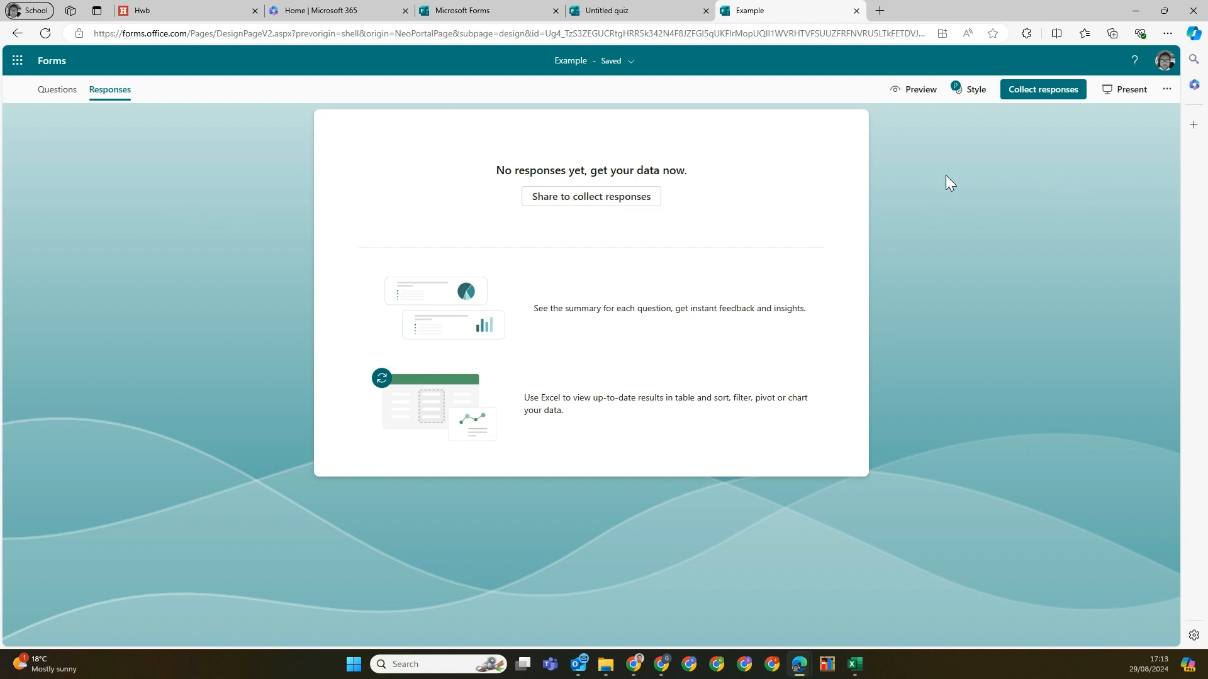
pyautogui.click(1034, 89)
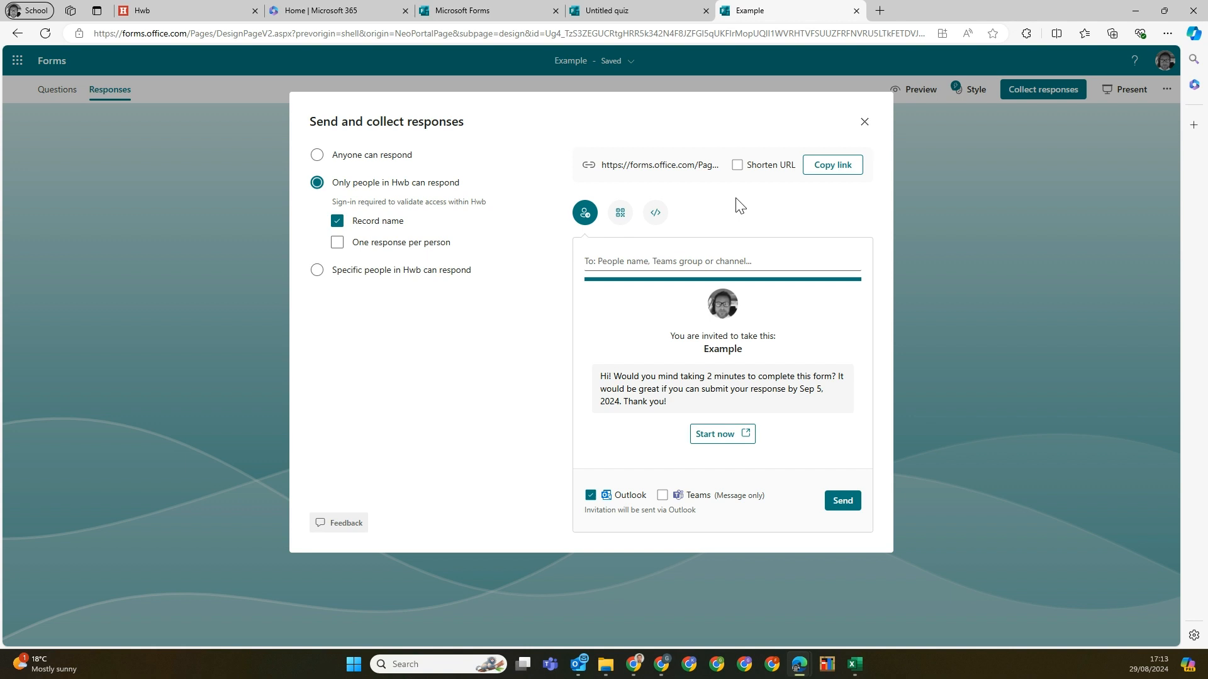
pyautogui.click(620, 214)
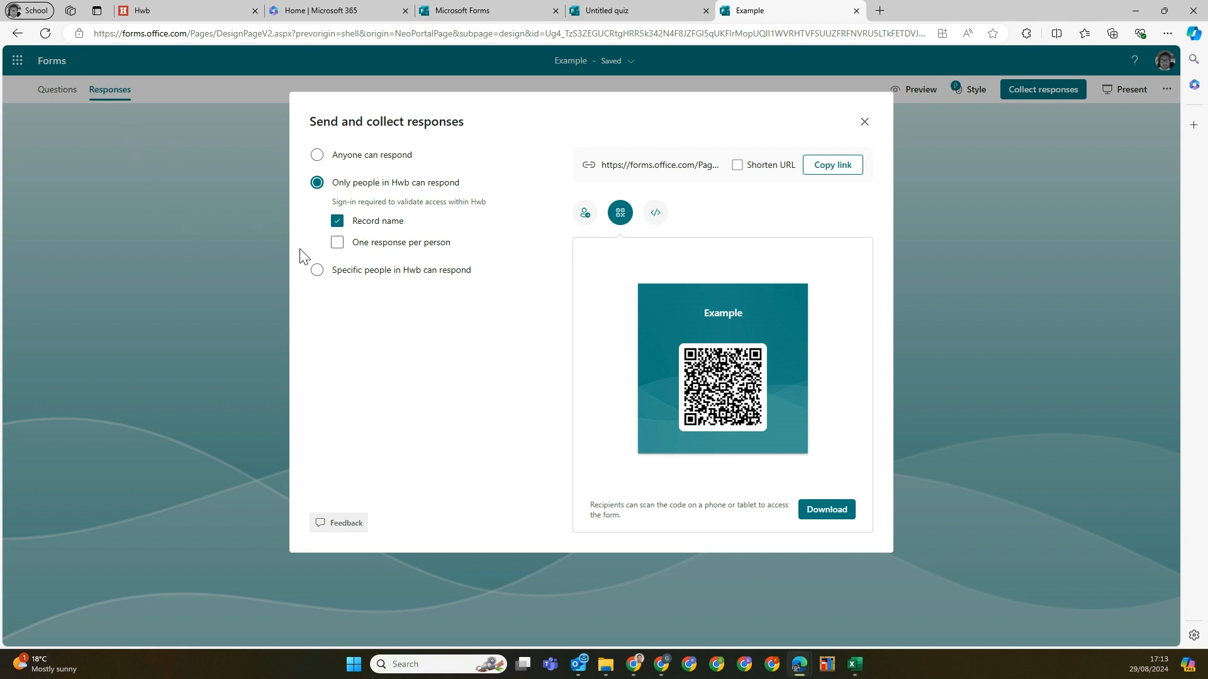
pyautogui.click(863, 122)
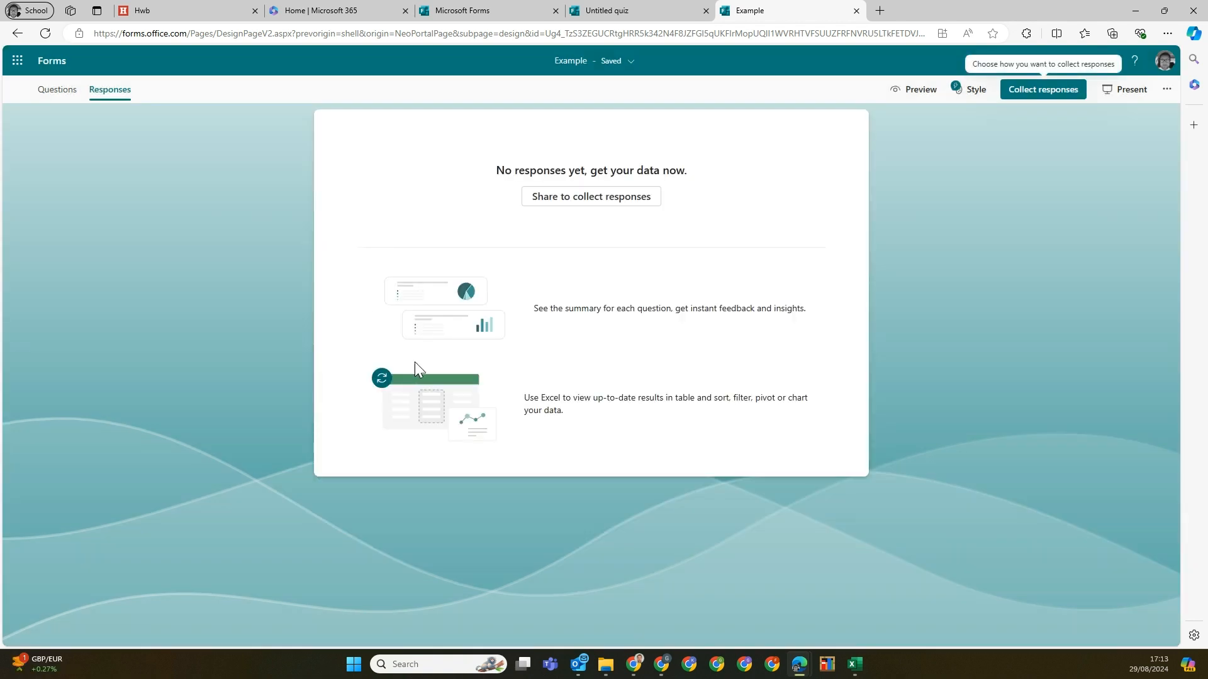